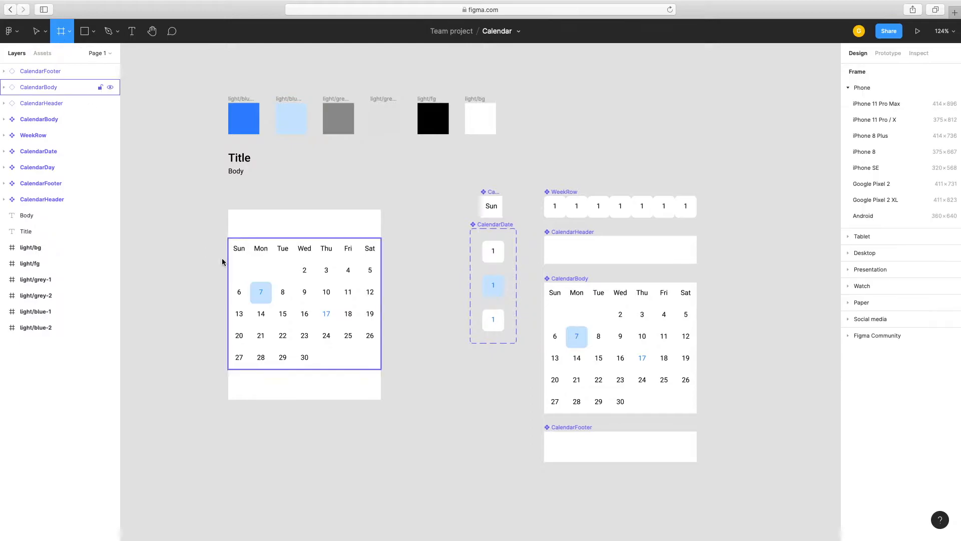
Draw a frame of about 314 × 378 around the assembled calendar and add a rectangle behind its header, body and footer.
left_click_drag(212, 195, 408, 432)
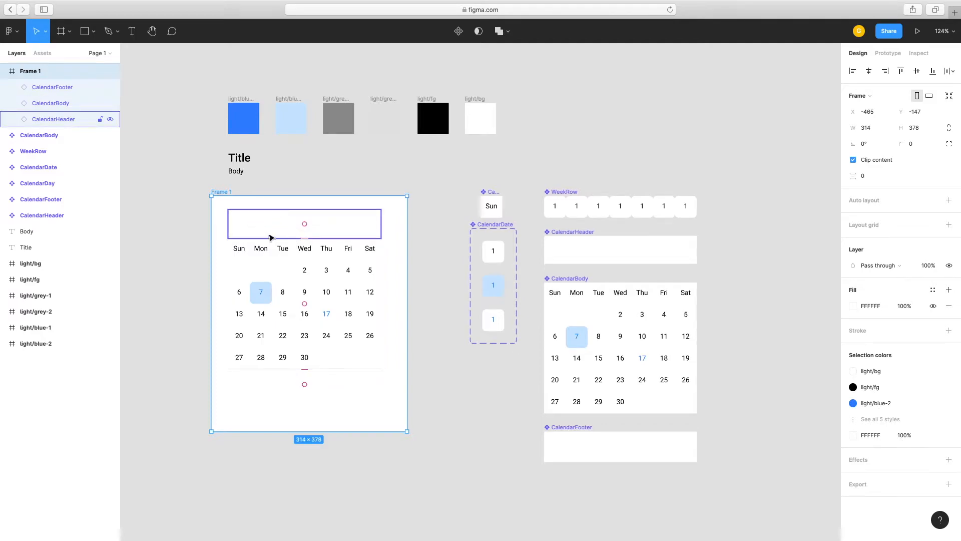
key("r")
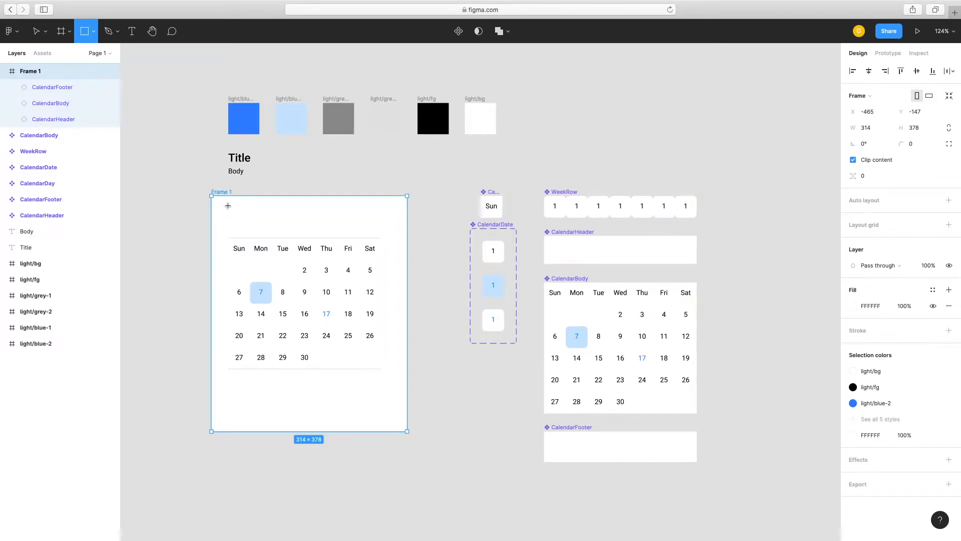
left_click_drag(228, 207, 384, 401)
left_click_drag(47, 88, 47, 144)
Lock the calendar's footer, body and header instances and resize the rectangle to 245 × 305 to match the calendar's outline.
left_click(100, 87)
left_click(100, 104)
left_click(100, 119)
left_click_drag(384, 251, 381, 251)
left_click_drag(330, 208, 330, 210)
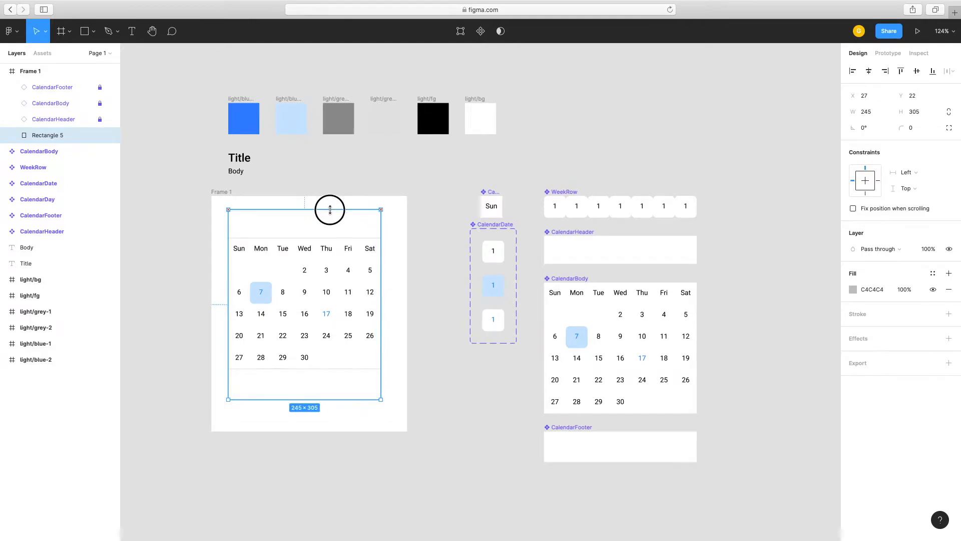
Add a drop shadow to the rectangle with a Y offset of 8 and a blur of 15.
left_click(949, 338)
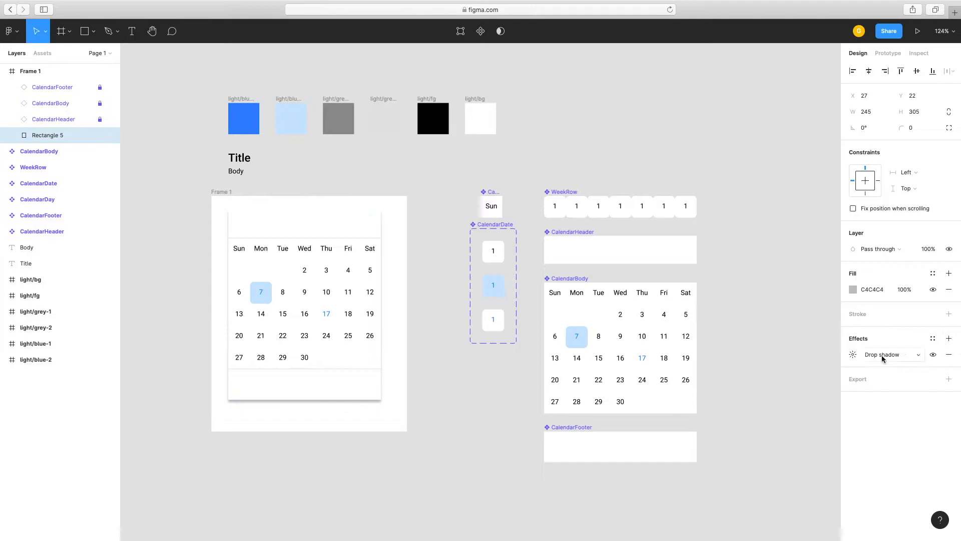
left_click(853, 355)
left_click(749, 395)
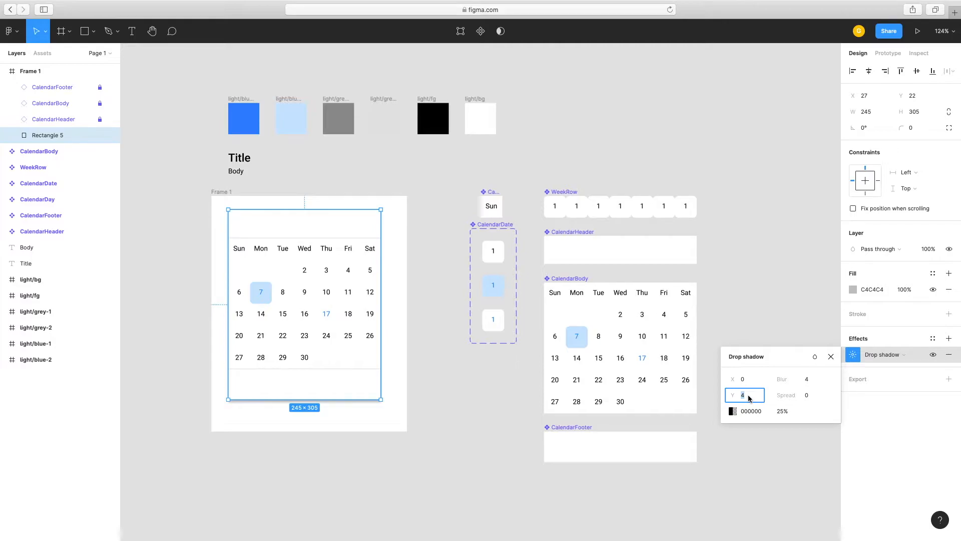
key("Tab")
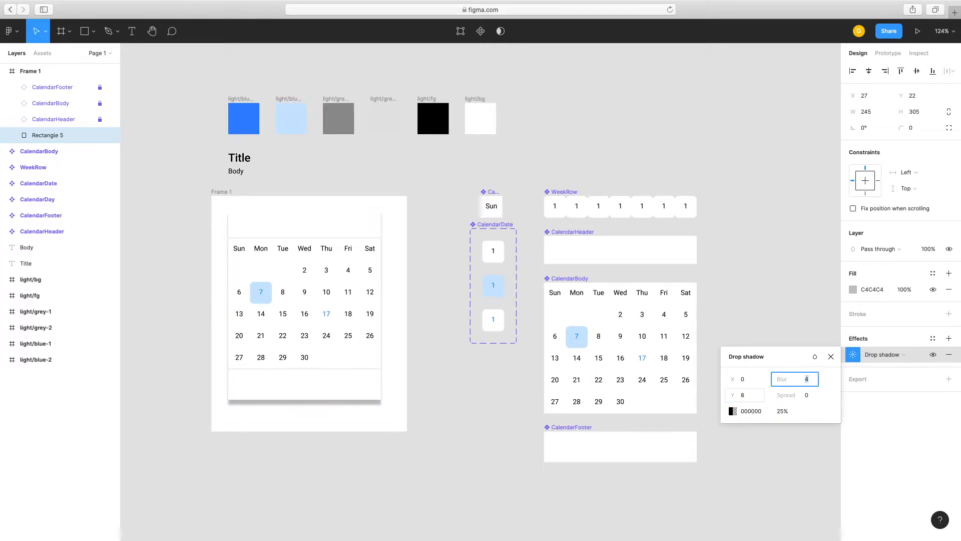
type("15")
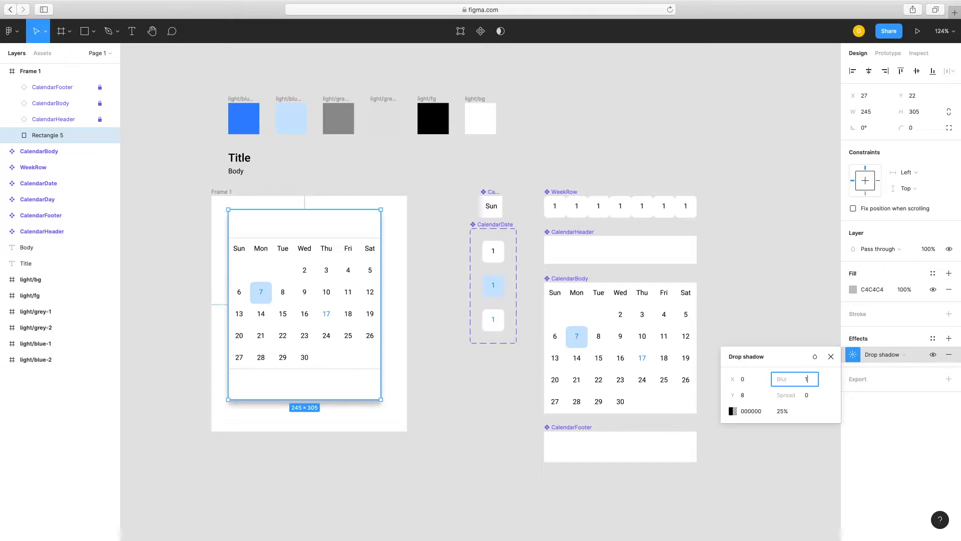
key("Tab")
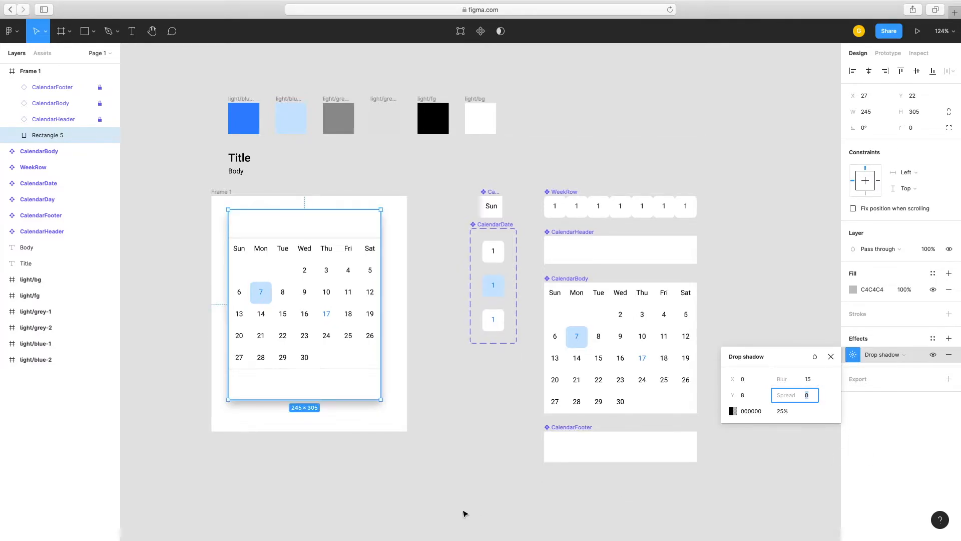
left_click(831, 356)
key("super+r")
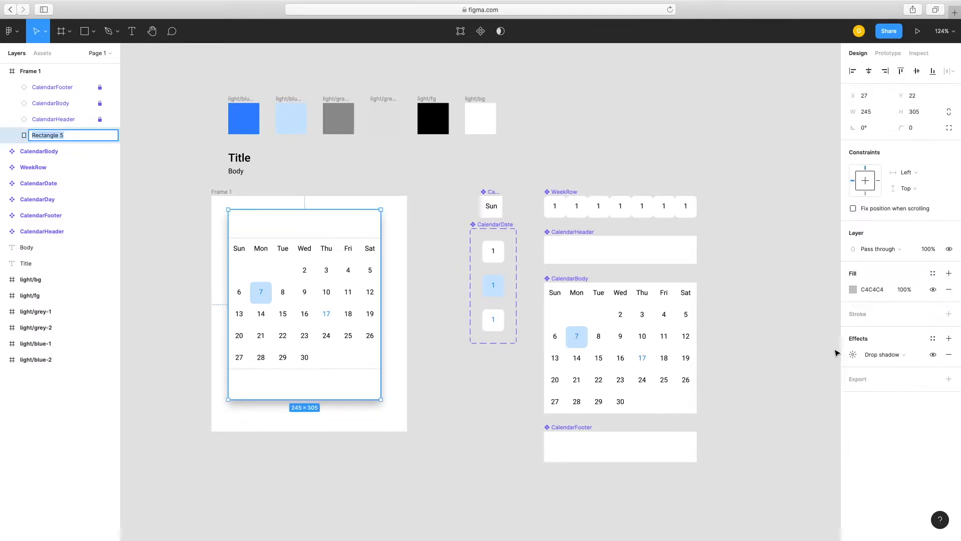
Save the rectangle's drop shadow as a new effect style named calendar/shadow.
left_click(933, 339)
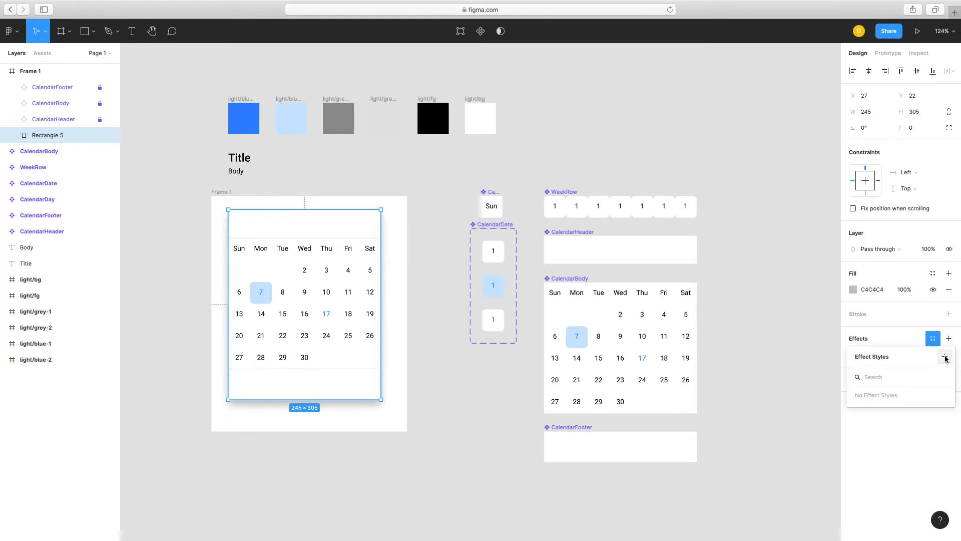
left_click(945, 357)
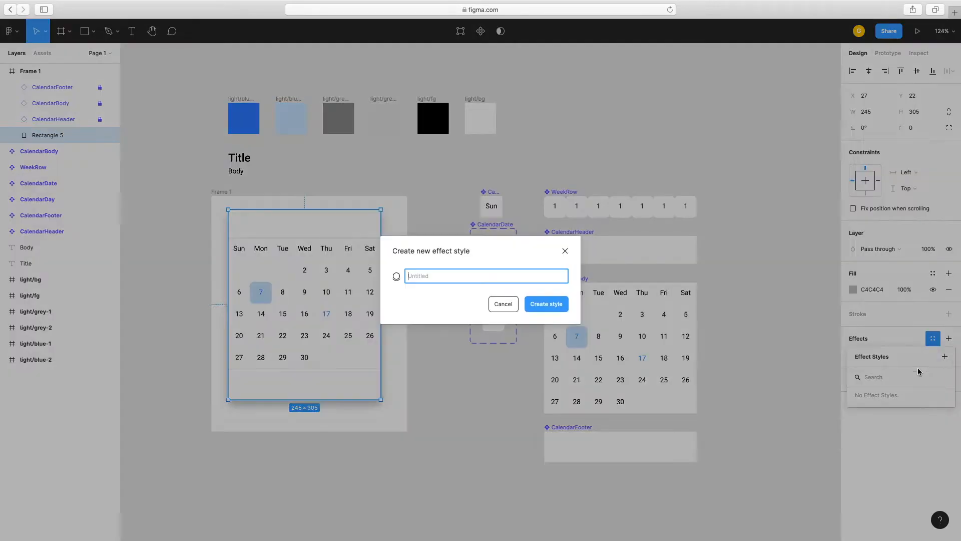
type("calendar/shadow")
key("Return")
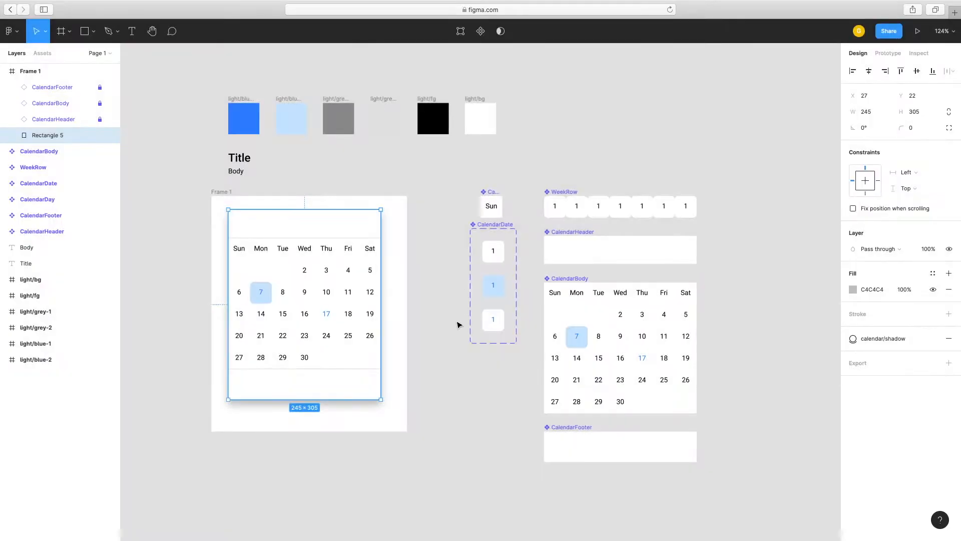
Rename the rectangle behind the calendar as CalendarWrapper.
right_click(56, 137)
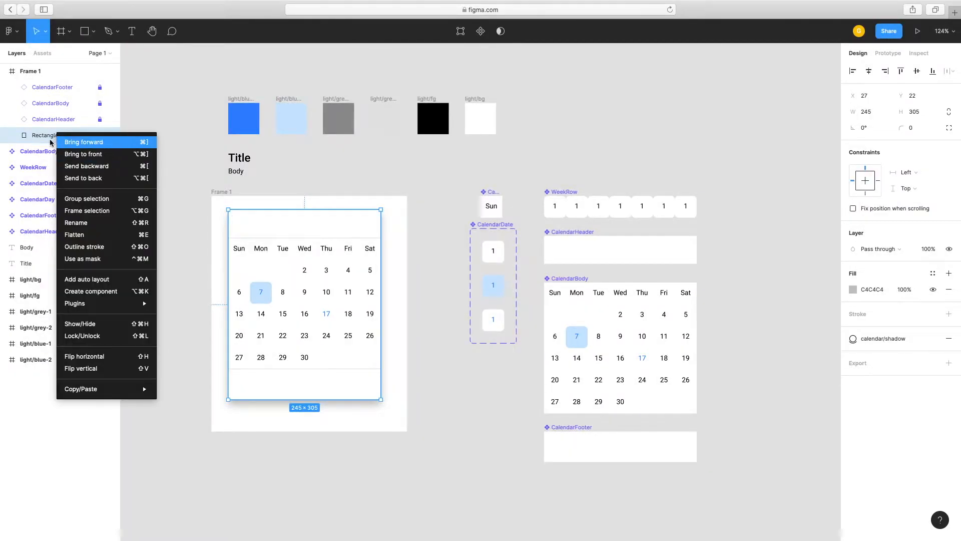
left_click(92, 223)
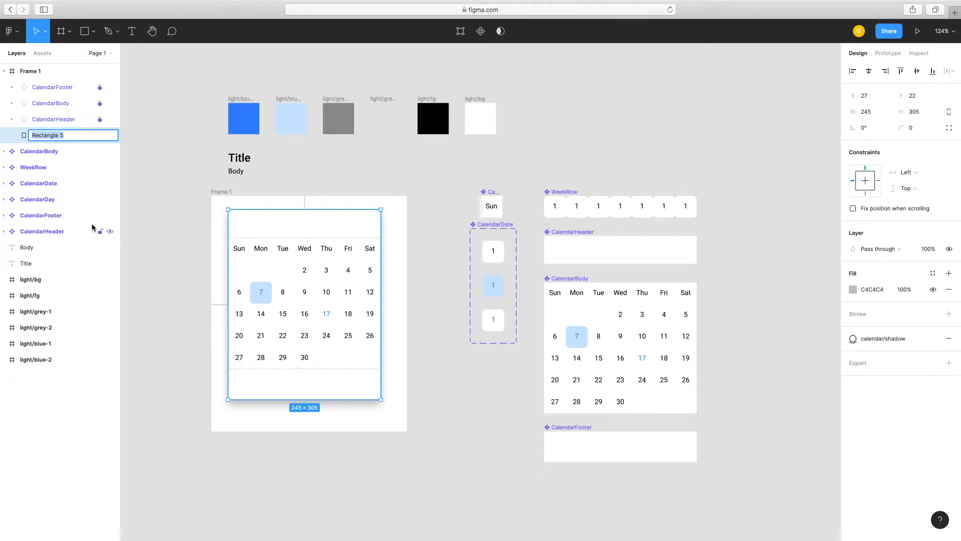
type("Cal")
key("Return")
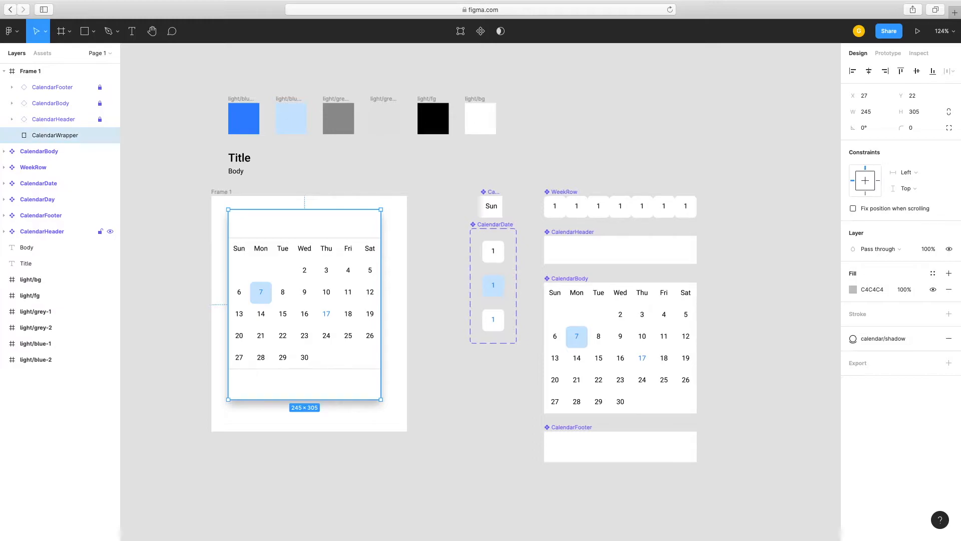
Apply the calendar/shadow effect style to all six colour swatch frames above the calendar.
left_click(245, 120)
left_click(302, 124, "shift")
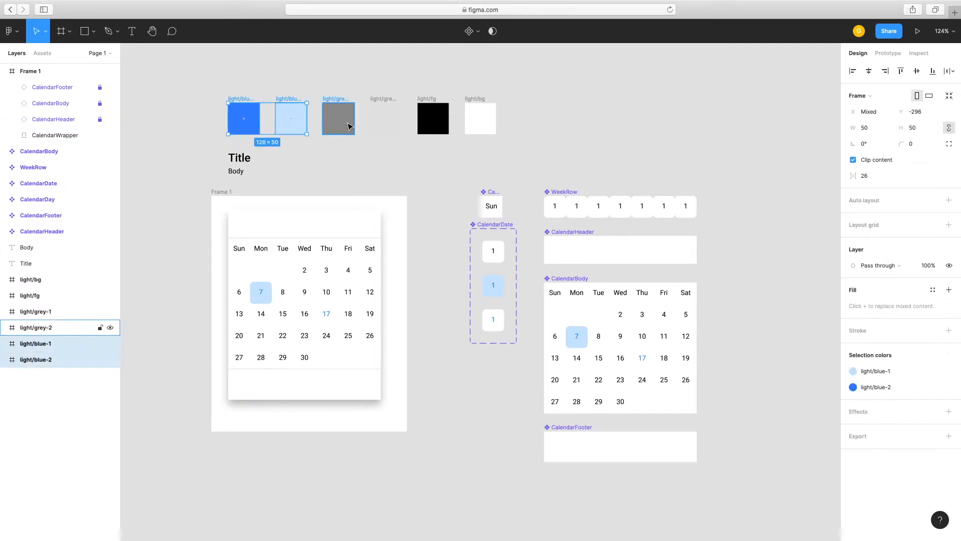
left_click(339, 122, "shift")
left_click(388, 124, "shift")
left_click(443, 128, "shift")
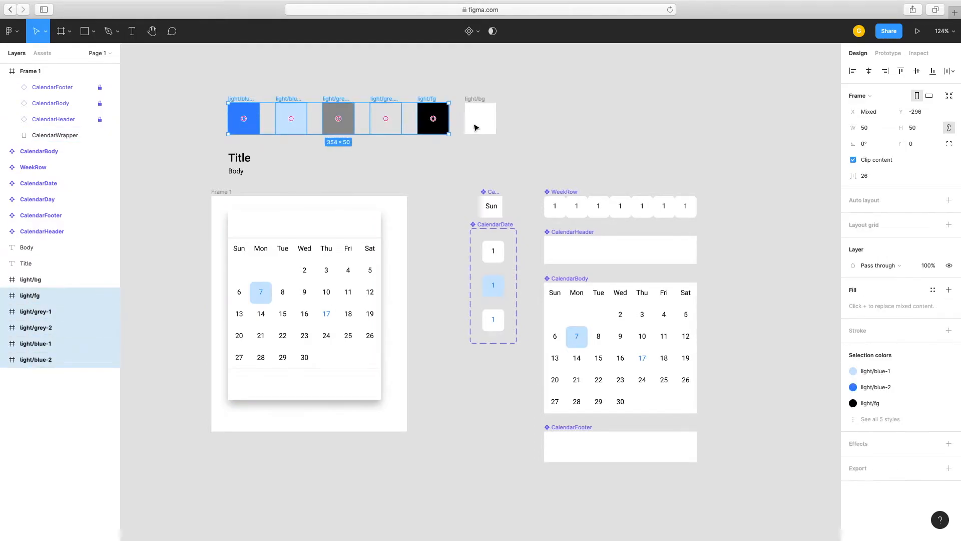
left_click(481, 126, "shift")
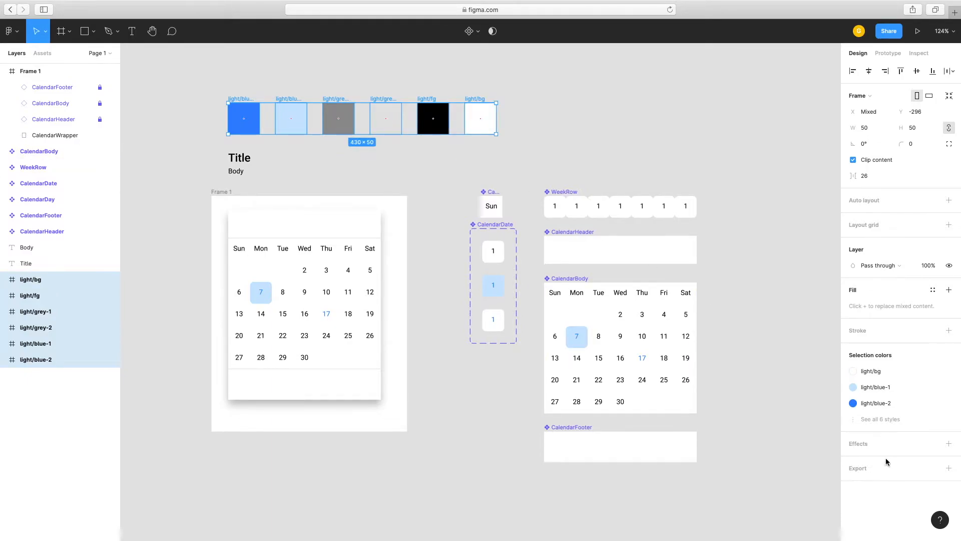
left_click(934, 444)
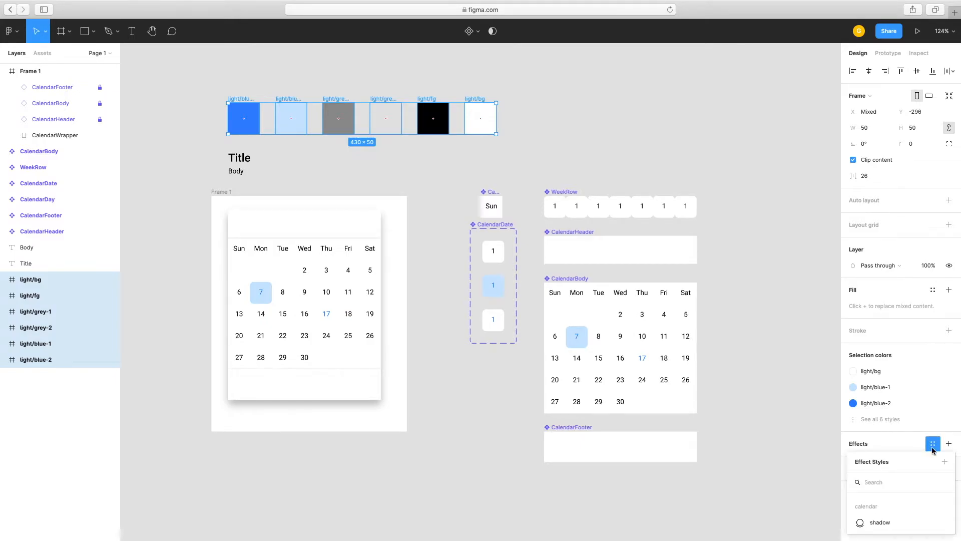
left_click(881, 523)
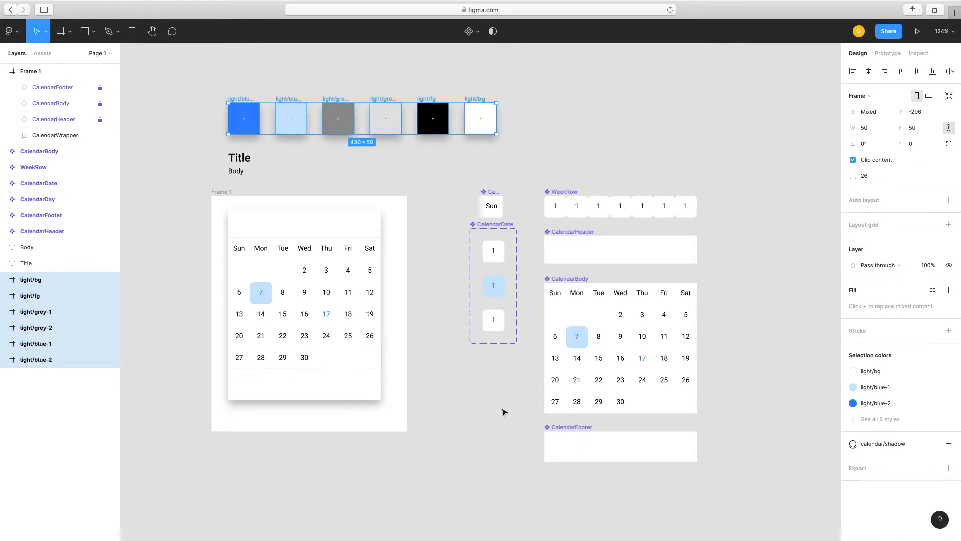
left_click(484, 447)
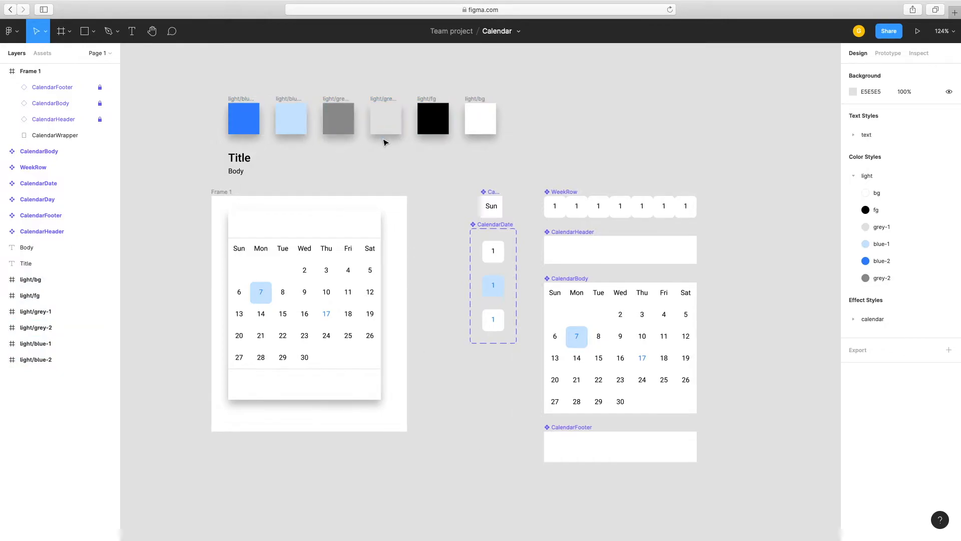
Rename the CalendarHeader main component as calendar/header.
left_click(579, 234)
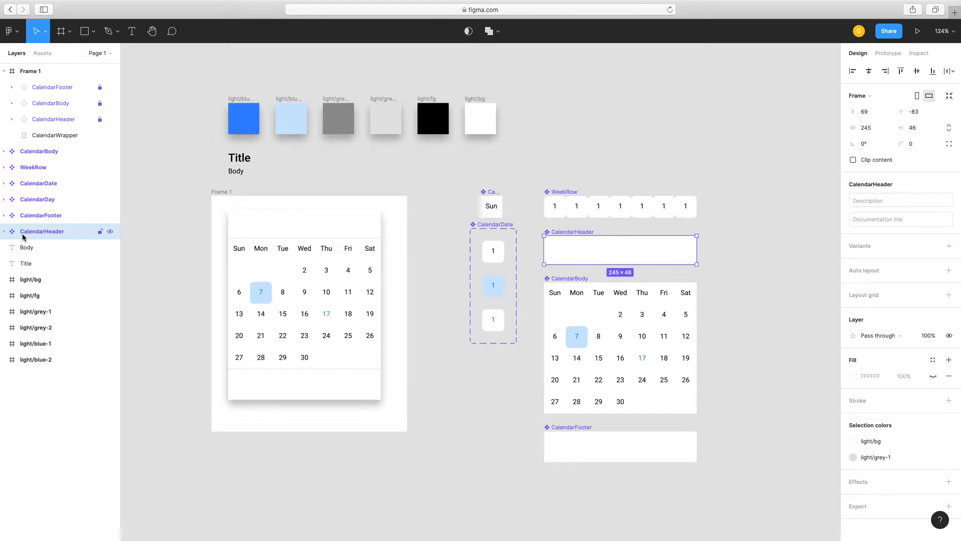
right_click(42, 235)
left_click(35, 234)
double_click(35, 235)
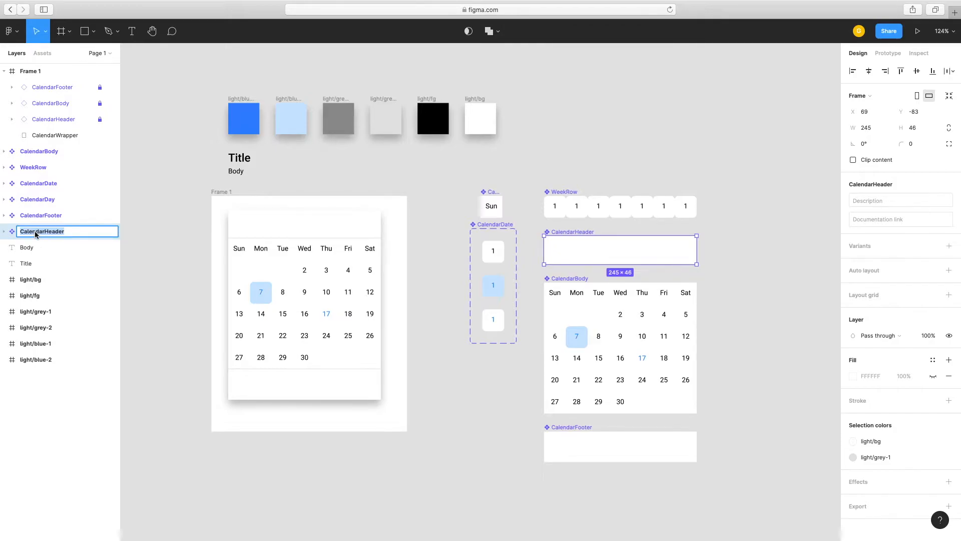
key("Left")
key("super+a")
key("shift+Left")
key("shift+Left")
key("Left")
key("Right")
type("/")
key("BackSpace")
type("c")
key("End")
key("BackSpace")
key("Return")
Rename the CalendarFooter main component as calendar/footer.
double_click(41, 215)
left_click(23, 216)
key("BackSpace")
type("c")
left_click(48, 216)
key("BackSpace")
type("/f")
key("Return")
Rename the CalendarDay main component as calendar/day.
double_click(36, 199)
left_click(23, 199)
key("BackSpace")
type("c")
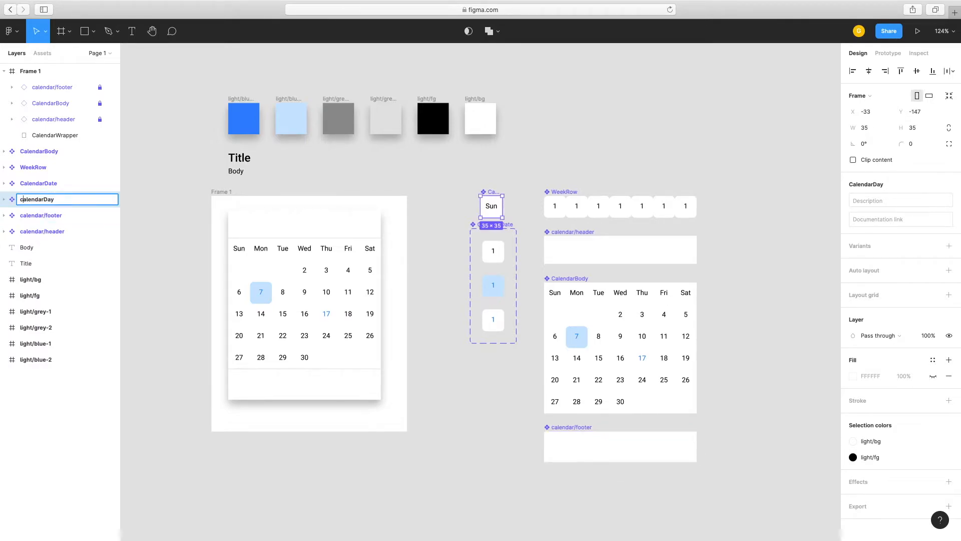
key("Return")
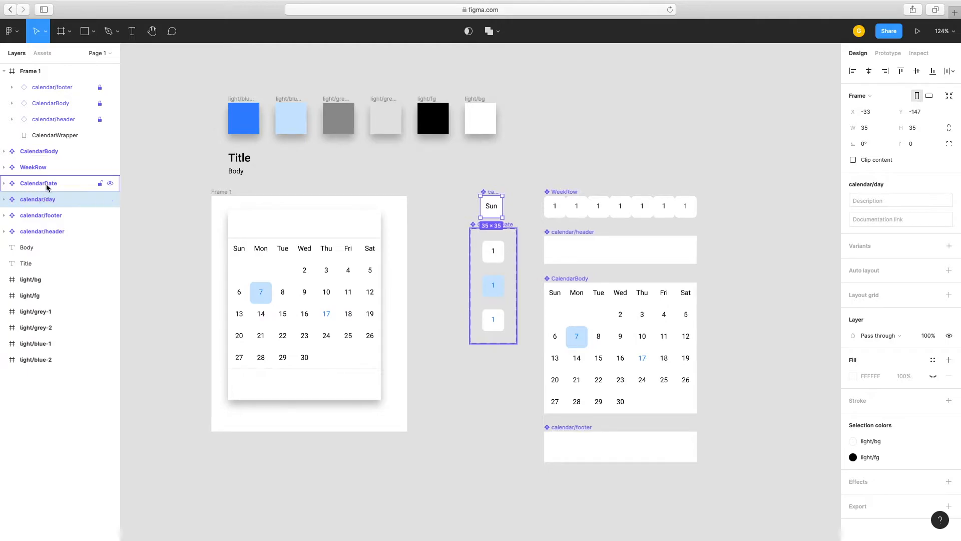
Rename the CalendarDate component set as calendar/date.
double_click(36, 183)
left_click(23, 184)
key("BackSpace")
type("c")
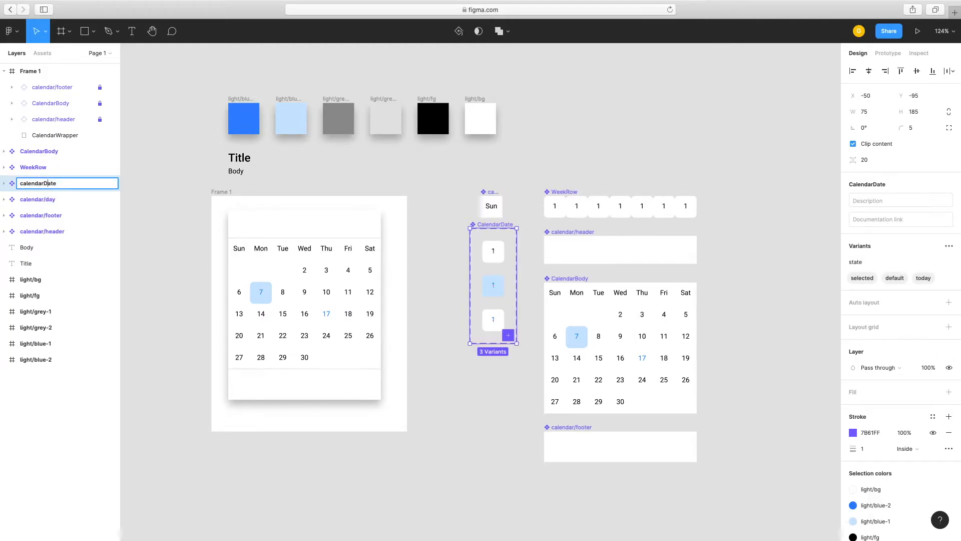
type("/d")
key("Return")
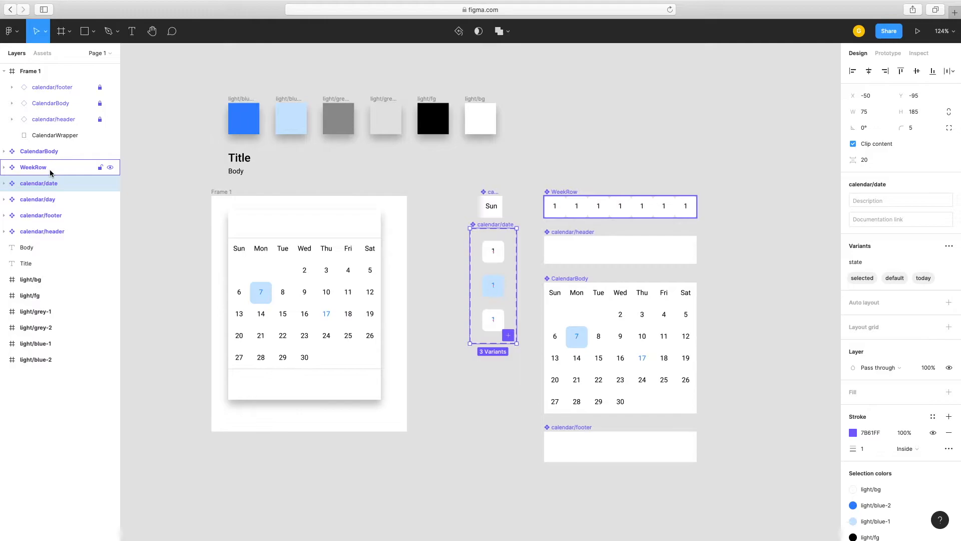
Rename the WeekRow main component as calendar/week-row.
double_click(33, 167)
left_click(21, 168)
type("calendar/")
key("Delete")
type("w")
key("Right")
key("Right")
key("Right")
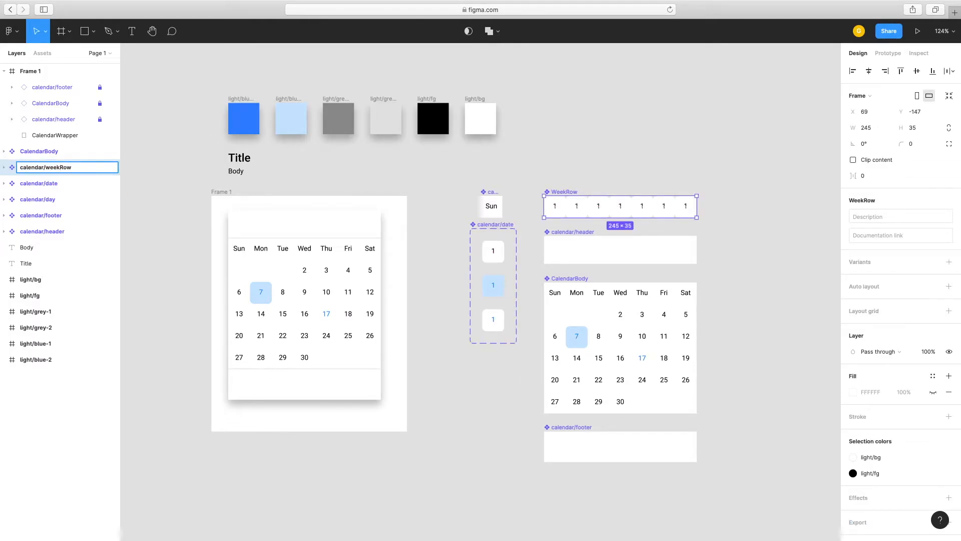
key("Return")
Rename the CalendarBody main component as calendar/body.
double_click(38, 153)
key("Left")
key("Right")
key("BackSpace")
type("c")
key("Right")
key("Right")
key("Right")
key("Right")
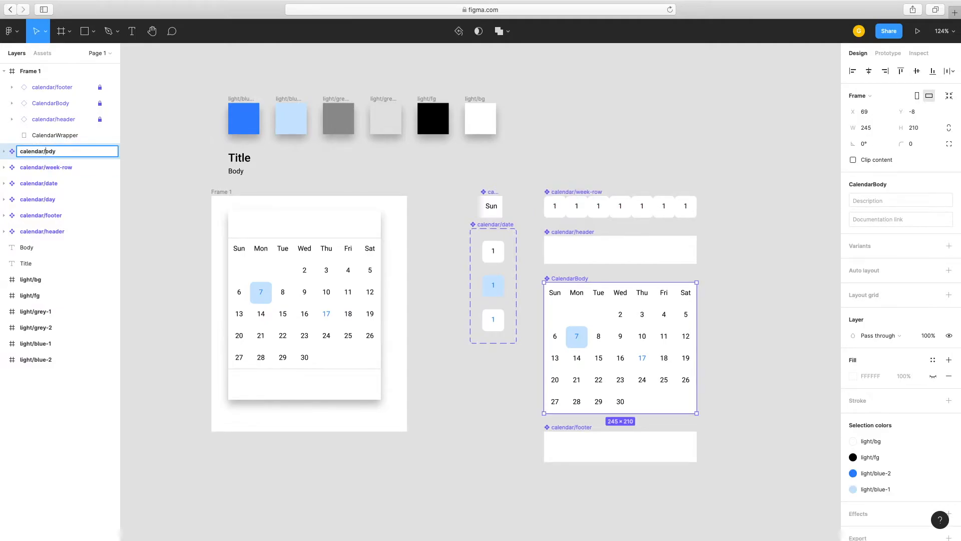
type("b")
key("Return")
Display the components in the calendar group of the file's local assets.
left_click(135, 243)
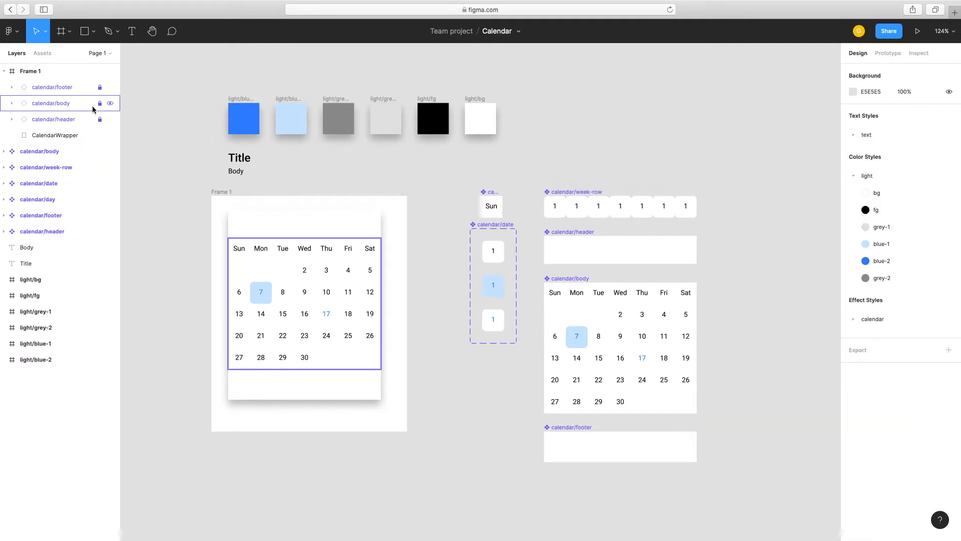
left_click(42, 54)
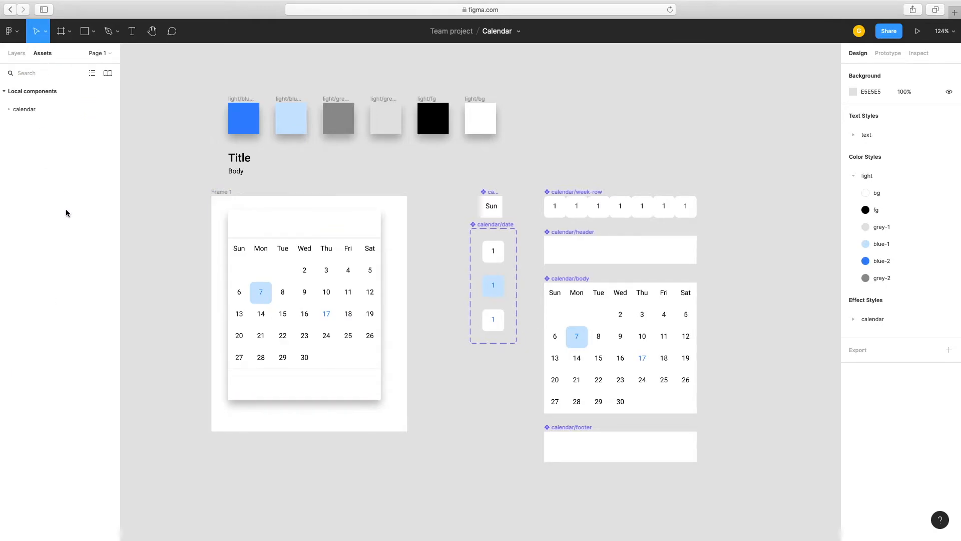
left_click(9, 110)
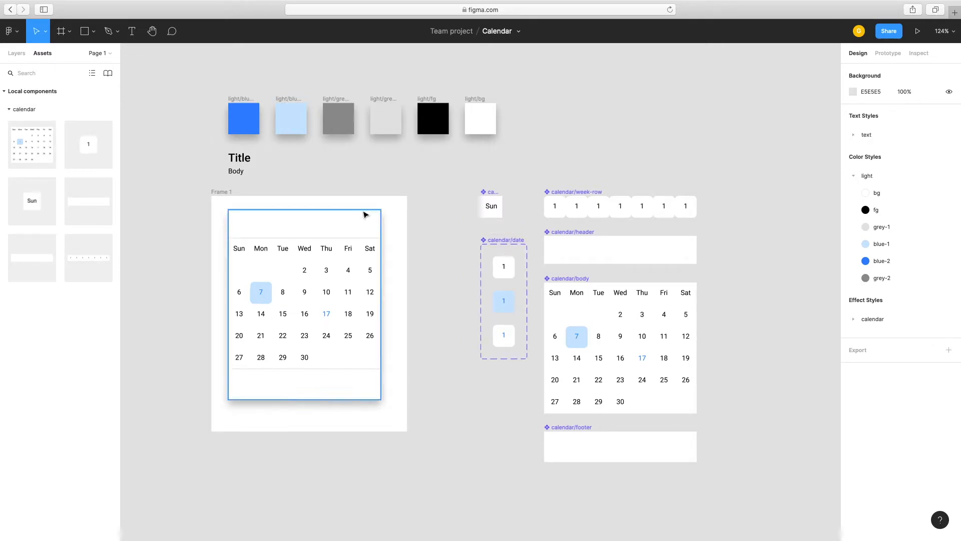
Change the font weight of the body text style to Medium.
left_click(238, 173)
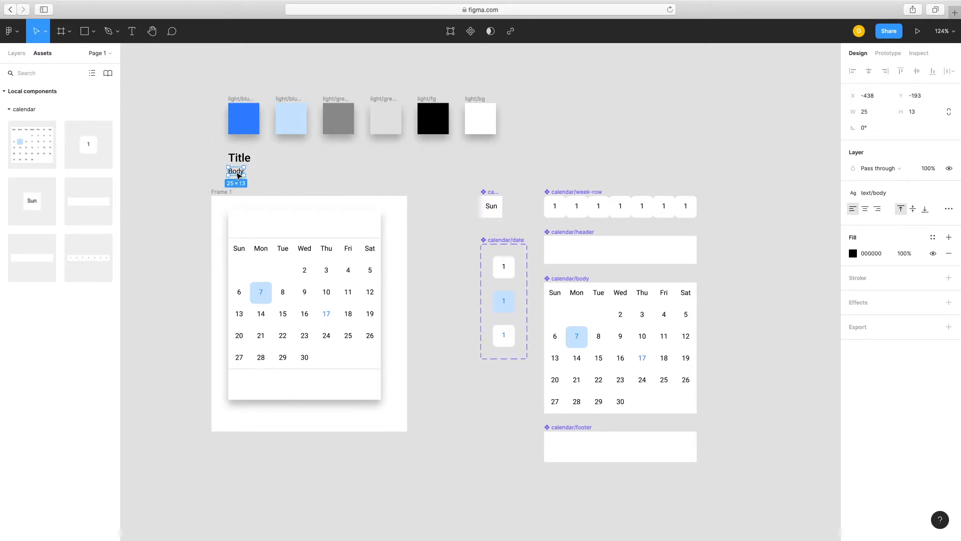
left_click(855, 196)
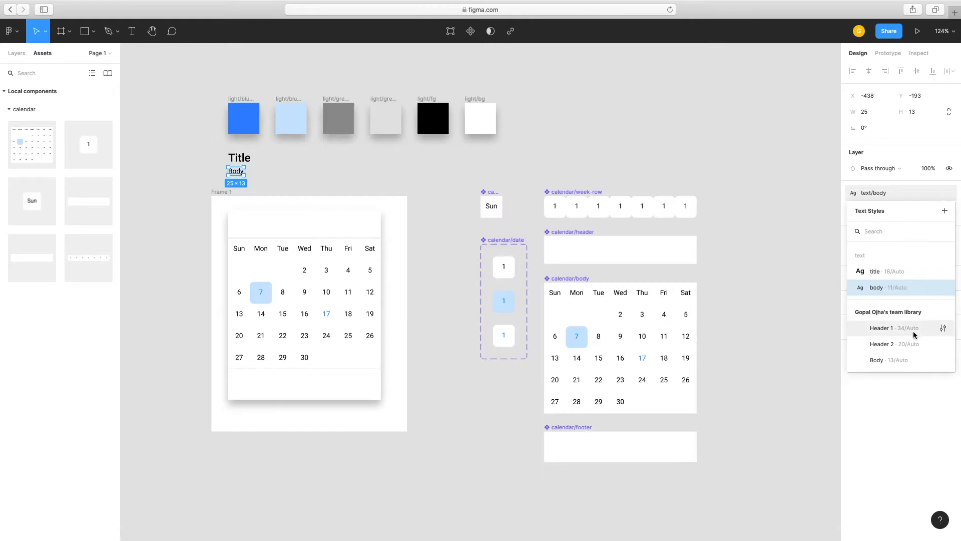
left_click(945, 287)
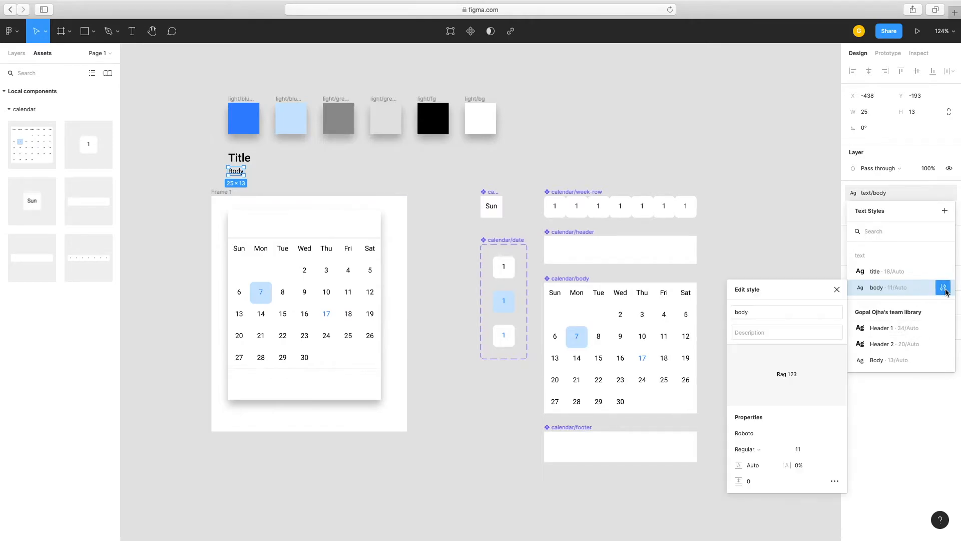
left_click(783, 450)
left_click(774, 461)
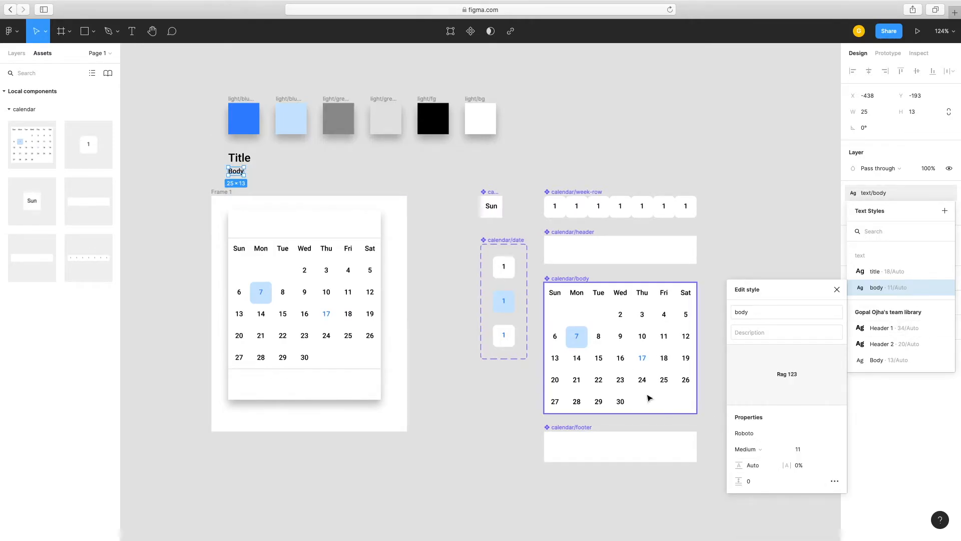
Change the font weight of the title text style to Bold.
left_click(241, 159)
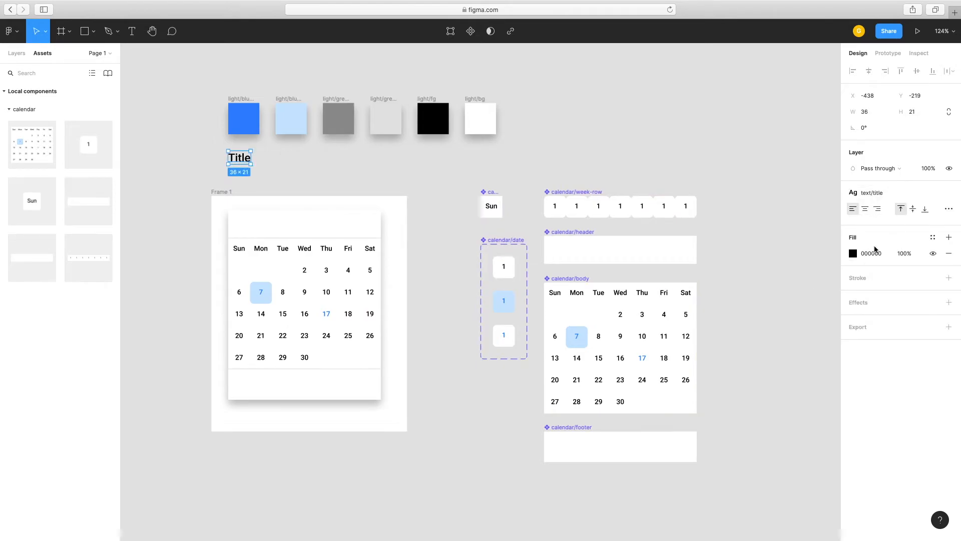
left_click(860, 194)
left_click(944, 272)
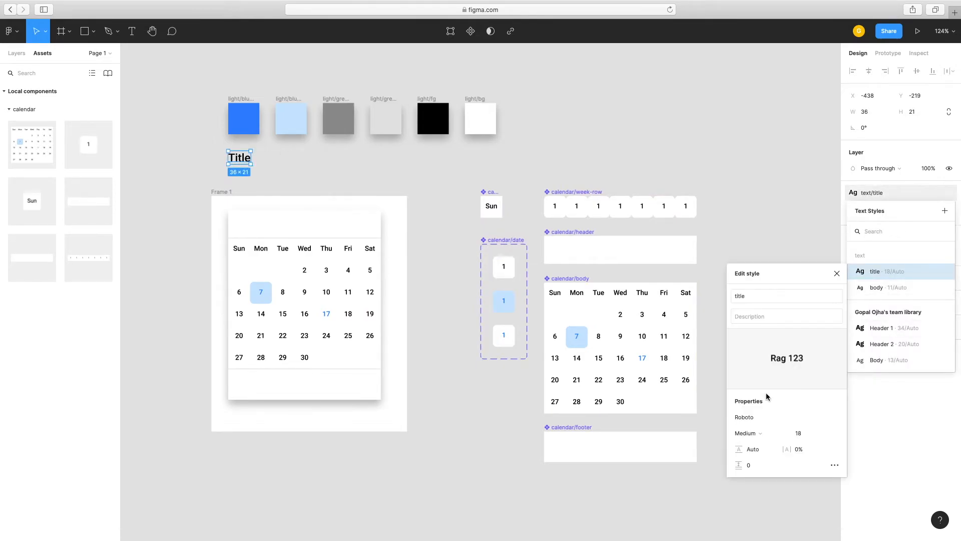
left_click(778, 433)
left_click(772, 448)
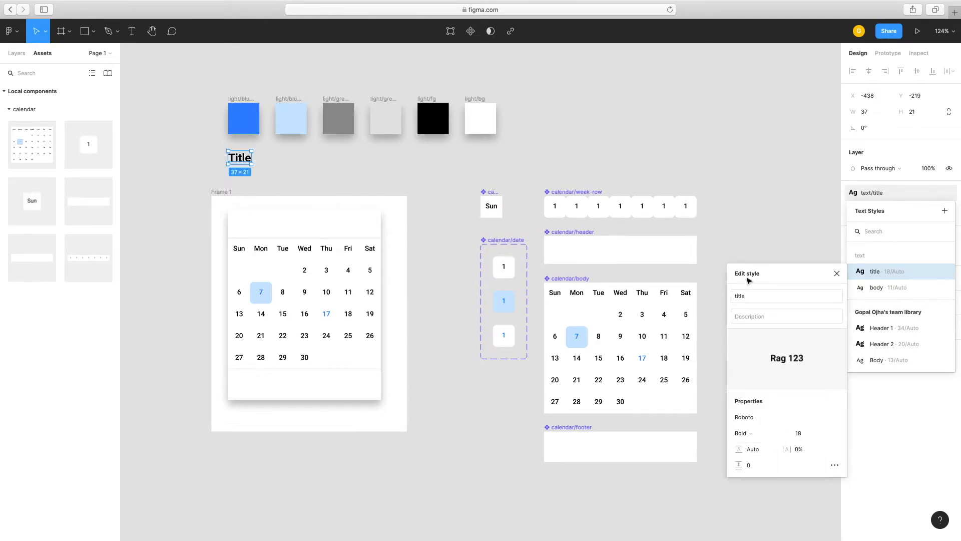
left_click(837, 274)
left_click(791, 305)
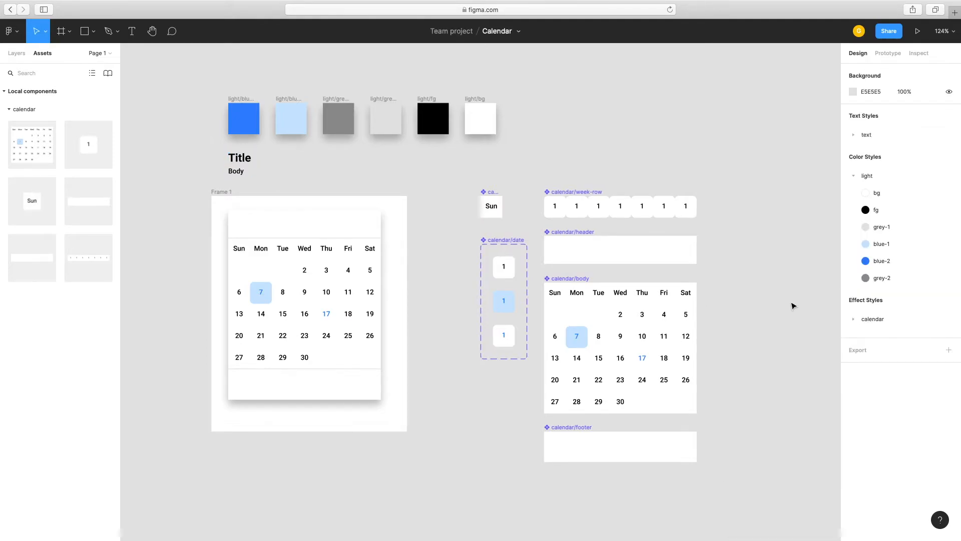
Add the text "January 2021" inside the calendar/header main component.
key("t")
left_click(600, 247)
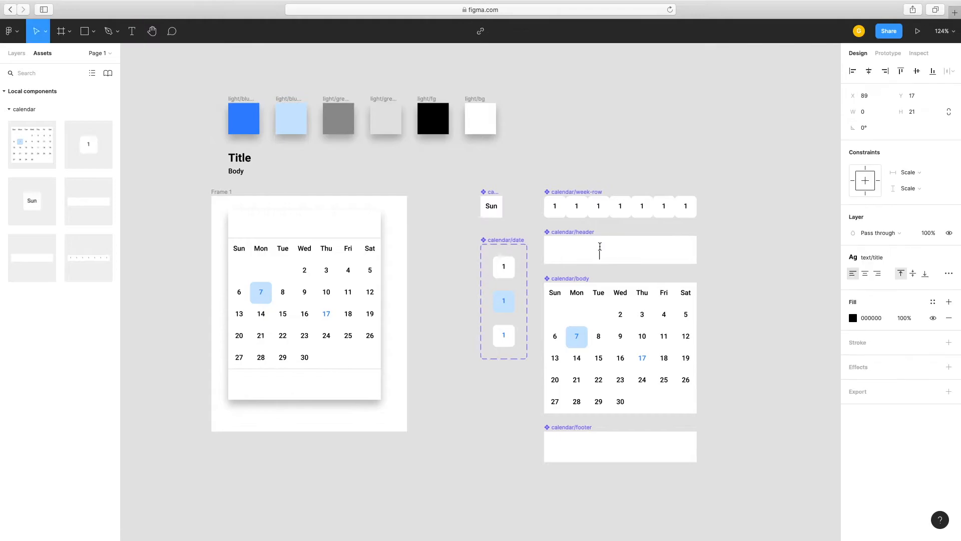
type("January")
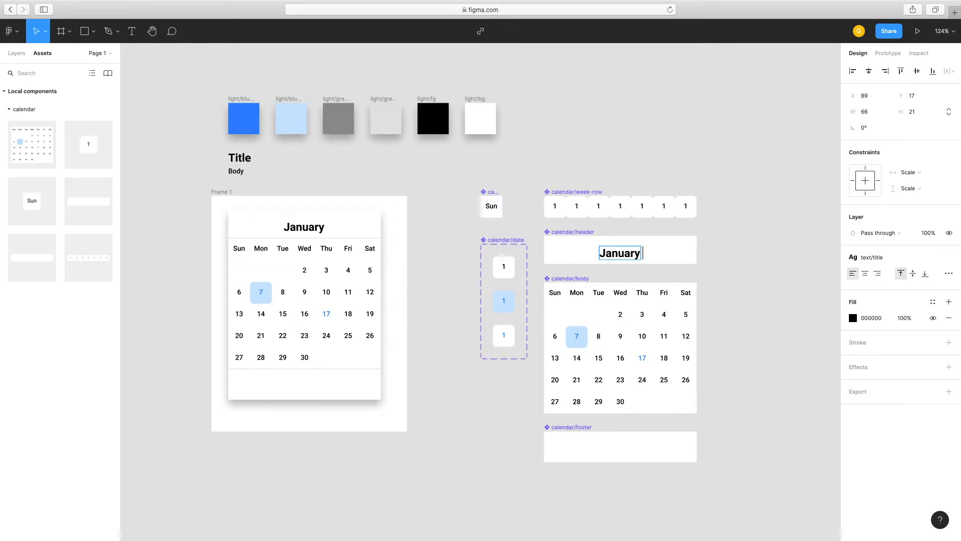
type(" 2021")
key("Escape")
Resize the January 2021 text box to about 154 wide in the middle of the header and center-align its text.
left_click_drag(647, 255, 665, 249)
left_click_drag(586, 250, 622, 249)
left_click(865, 273)
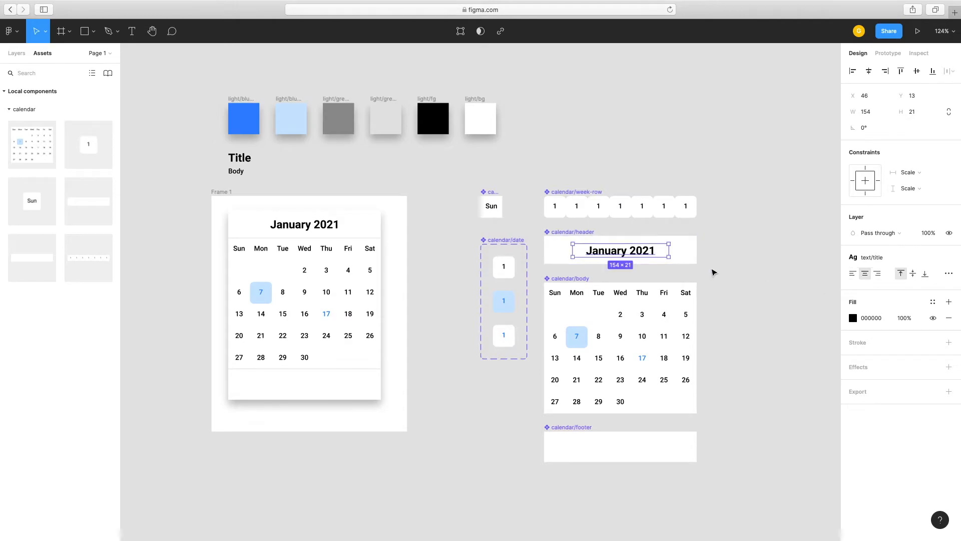
left_click(712, 272)
Draw an open left-pointing chevron about 10.5 × 21 with the Pen tool before the month title in calendar/header.
scroll(712, 273, "up", 3)
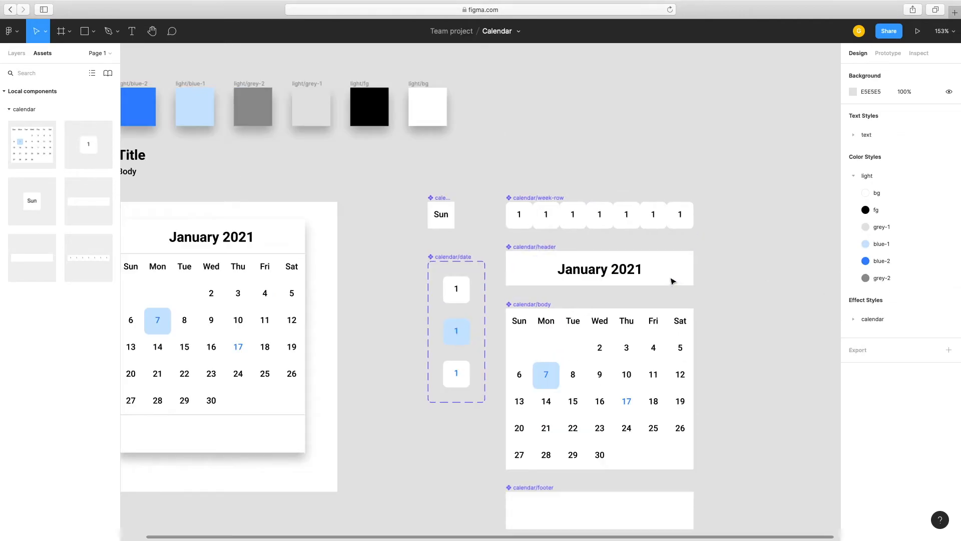
left_click(108, 33)
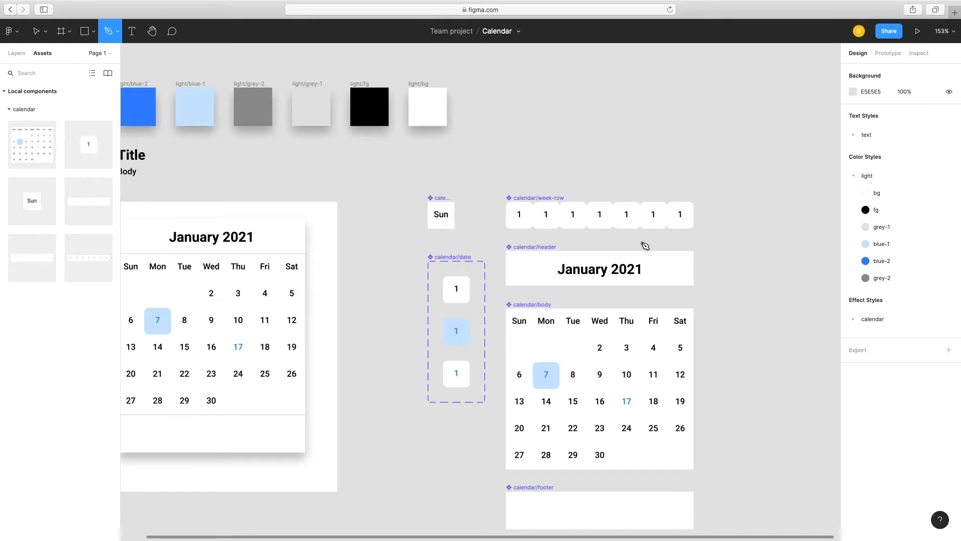
scroll(642, 242, "up", 5)
scroll(643, 243, "right", 3)
scroll(643, 242, "down", 2)
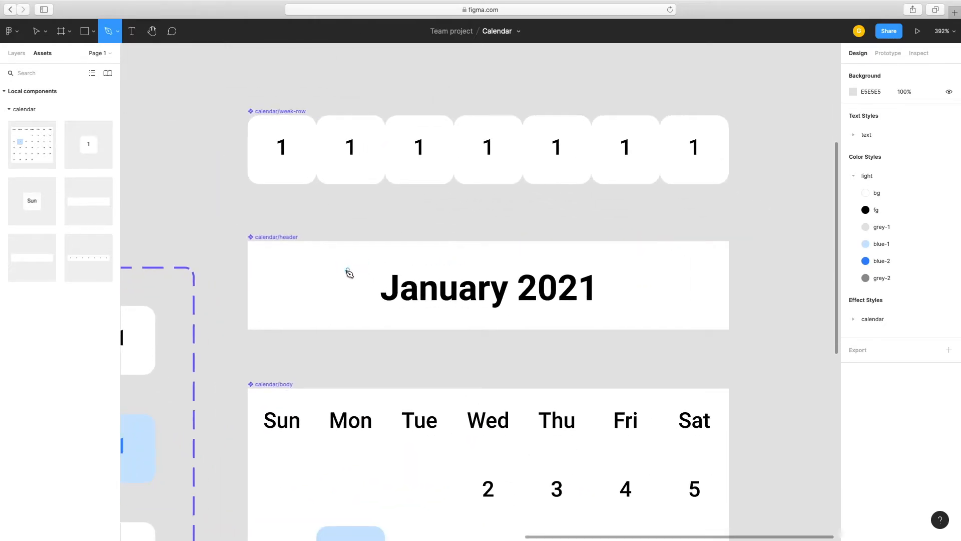
left_click(345, 266)
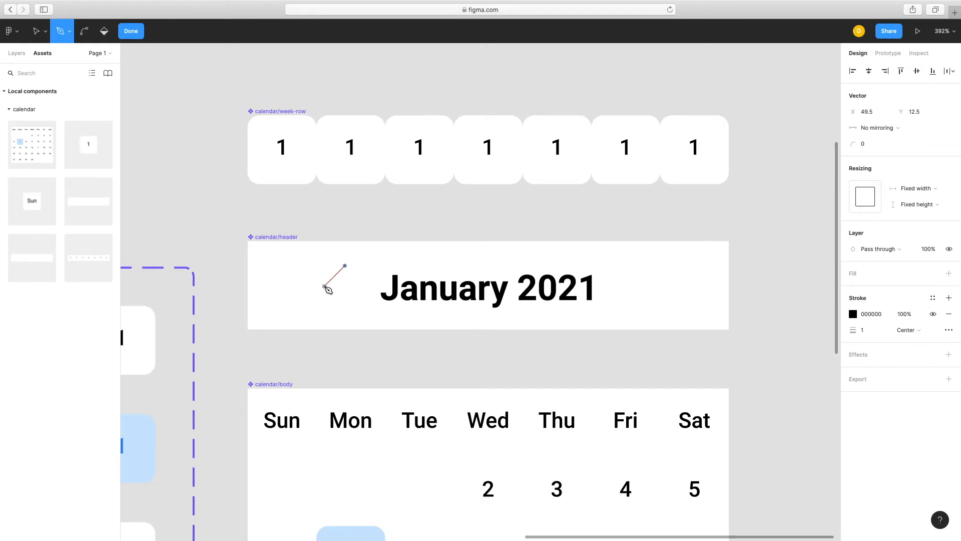
left_click(325, 287)
left_click(345, 305)
left_click(131, 34)
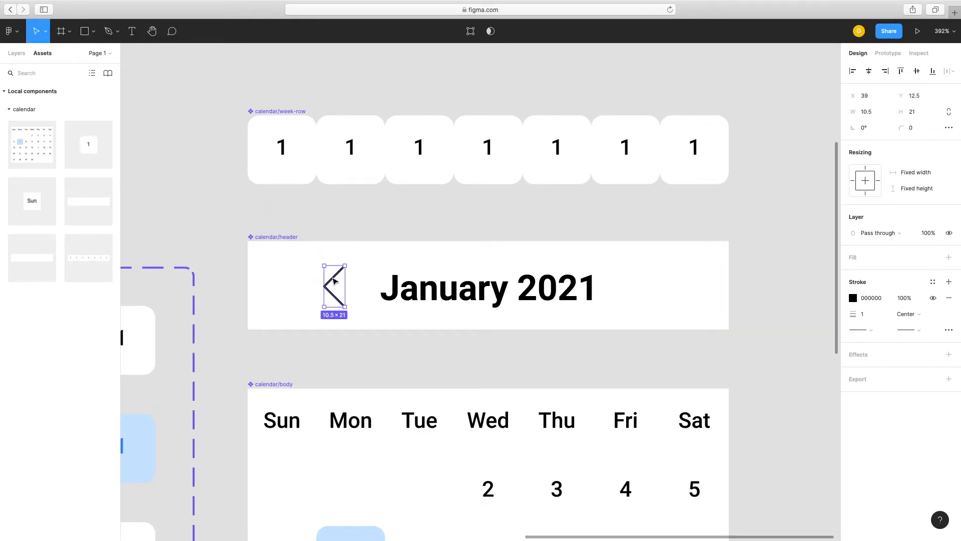
Set the chevron's stroke weight to 3.
left_click(869, 314)
type("6")
key("Return")
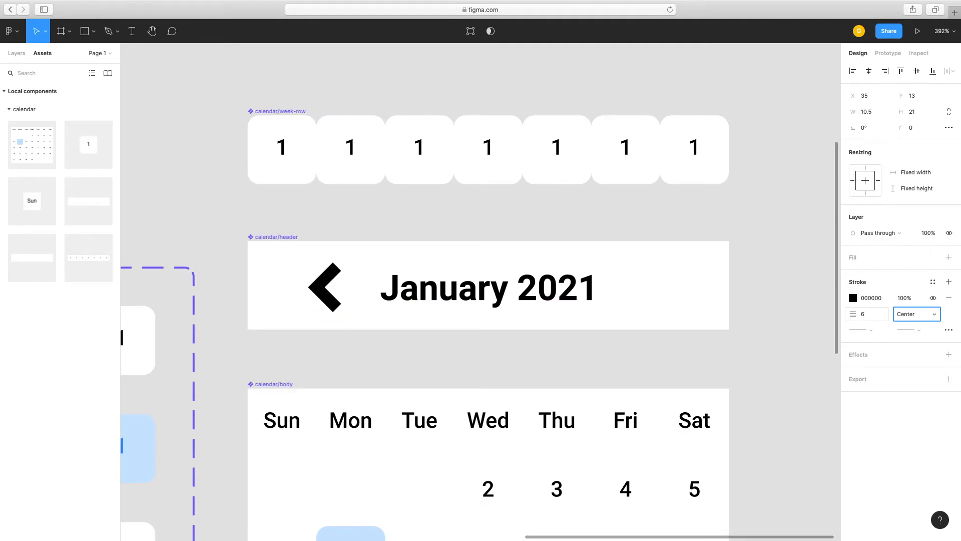
type("3")
key("Tab")
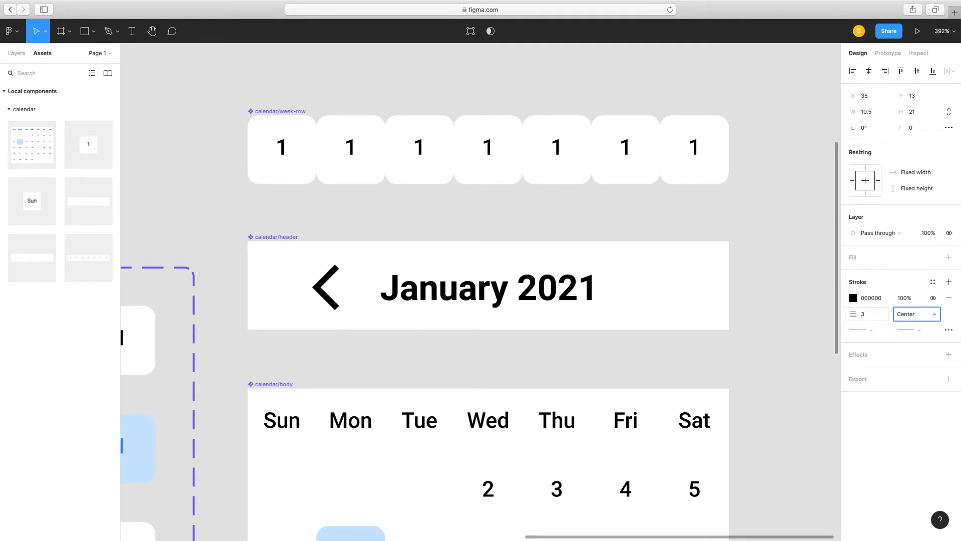
Shrink the chevron to 6 × 12 in line with the month title and give its stroke ends round caps.
mouse_move(335, 305)
left_mouse_down()
mouse_move(321, 281)
mouse_move(324, 294)
left_mouse_up()
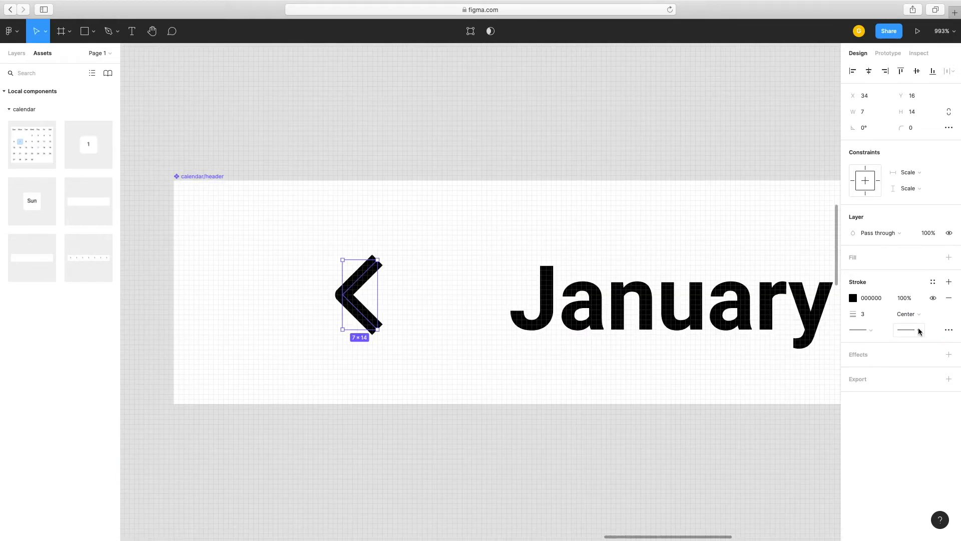
left_click(861, 329)
left_click(882, 398)
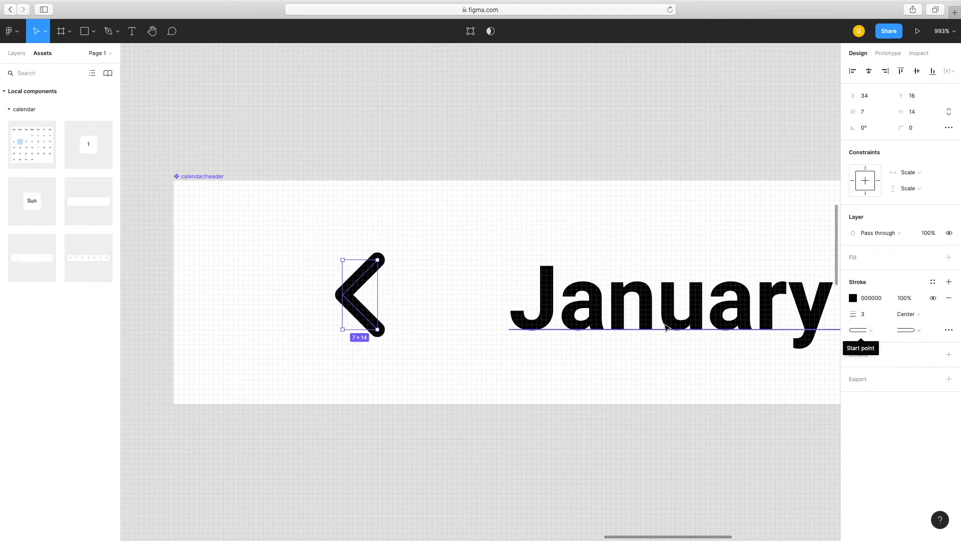
left_click_drag(376, 330, 363, 317)
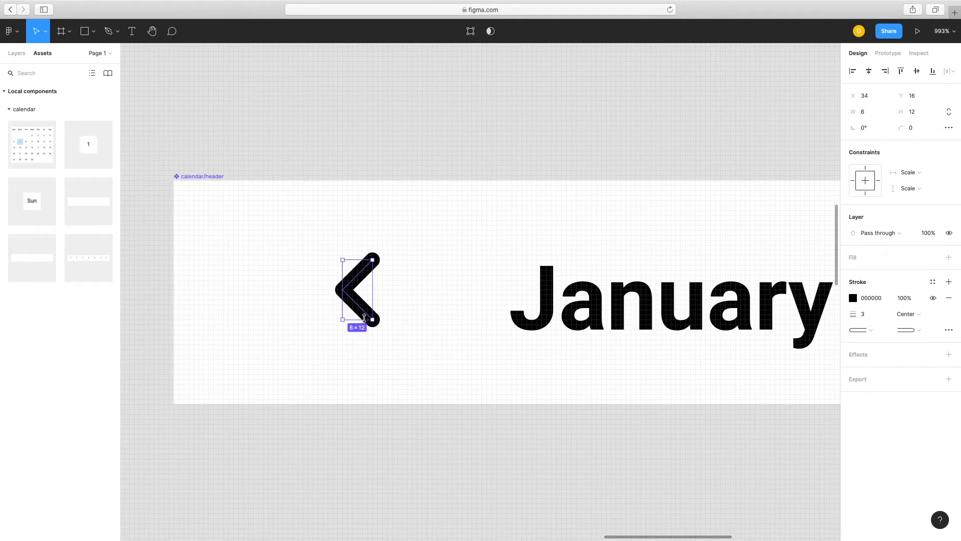
left_click_drag(354, 281, 354, 283)
Apply the light/grey-2 color style to the chevron's stroke.
left_click(872, 283)
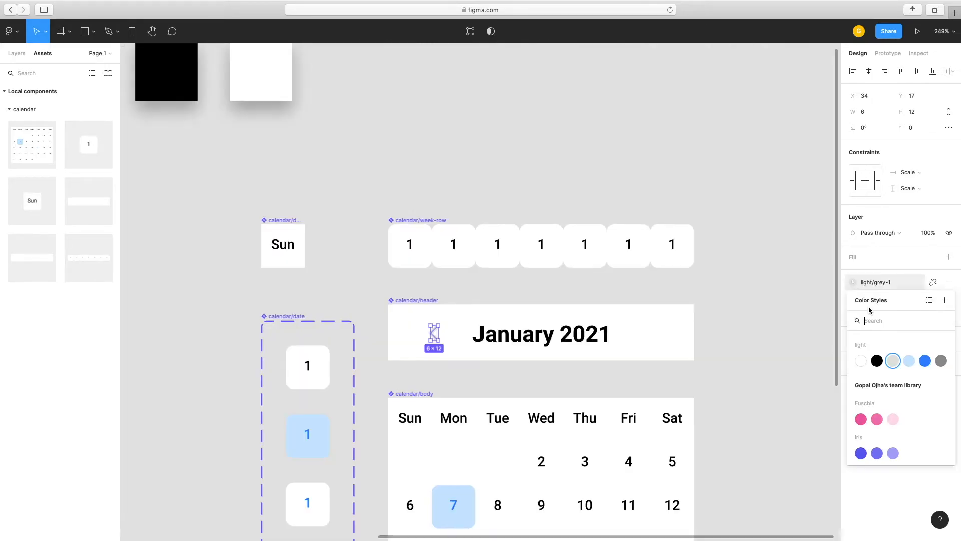
left_click(940, 362)
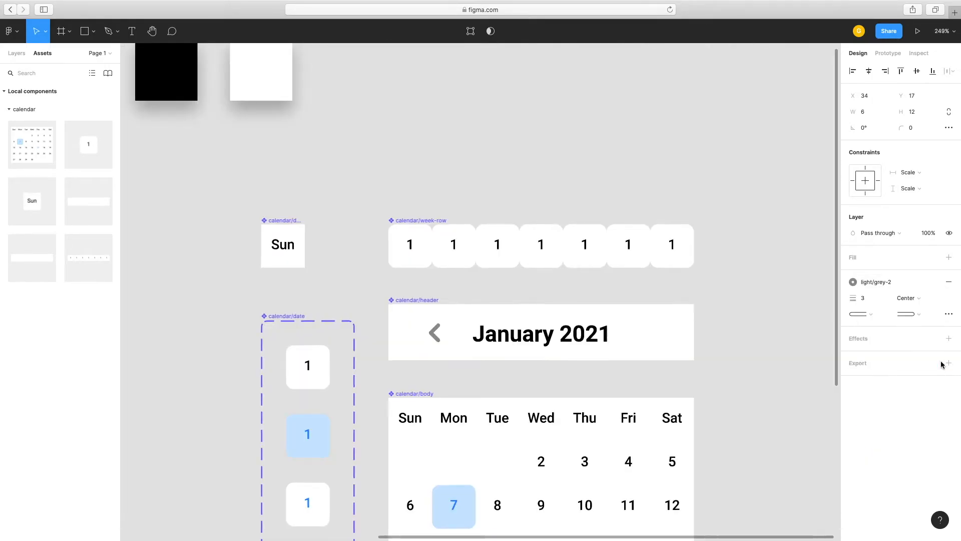
left_click(743, 385)
Build a right-pointing single chevron and a grouped double chevron after the month title from copies of the left chevron.
left_click(434, 336)
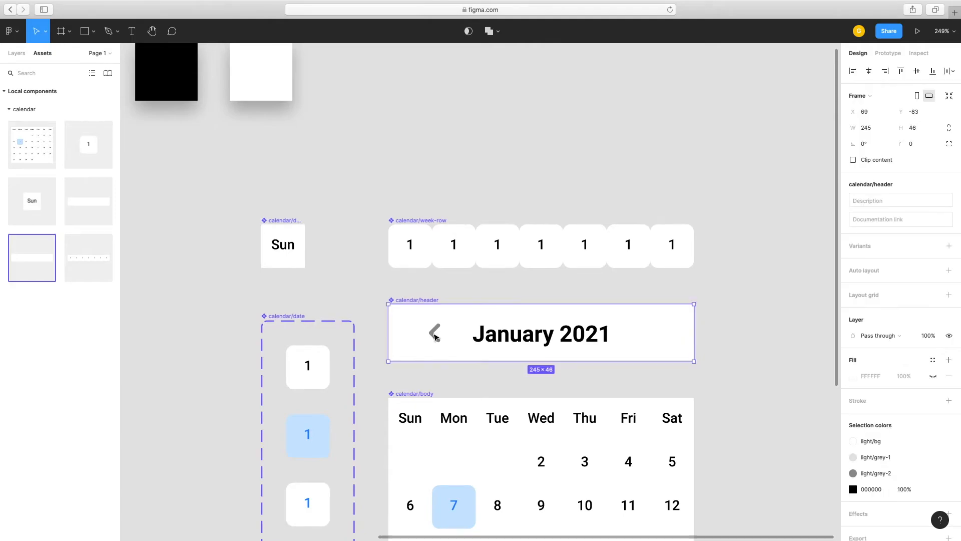
left_click(435, 337)
left_click_drag(435, 337, 650, 340)
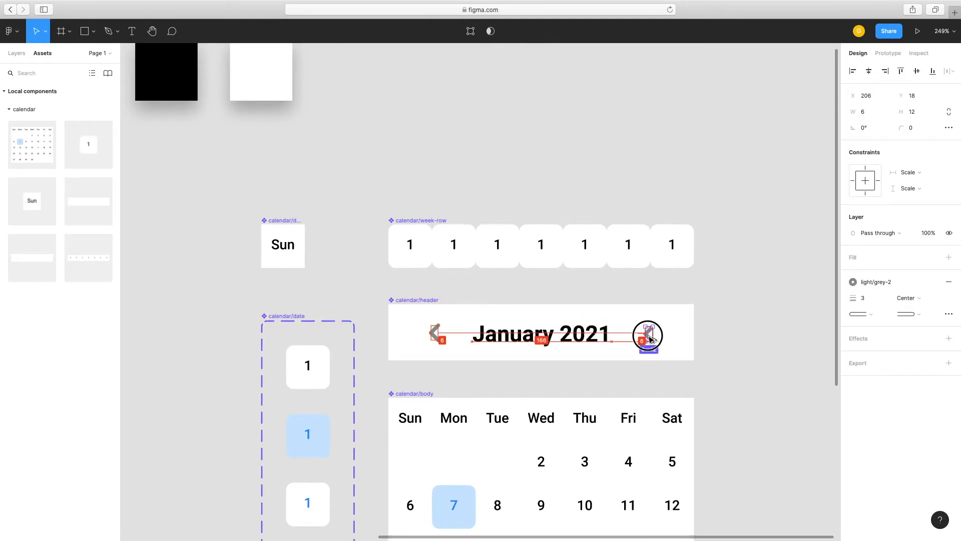
left_click_drag(645, 334, 705, 332)
scroll(655, 334, "up", 2)
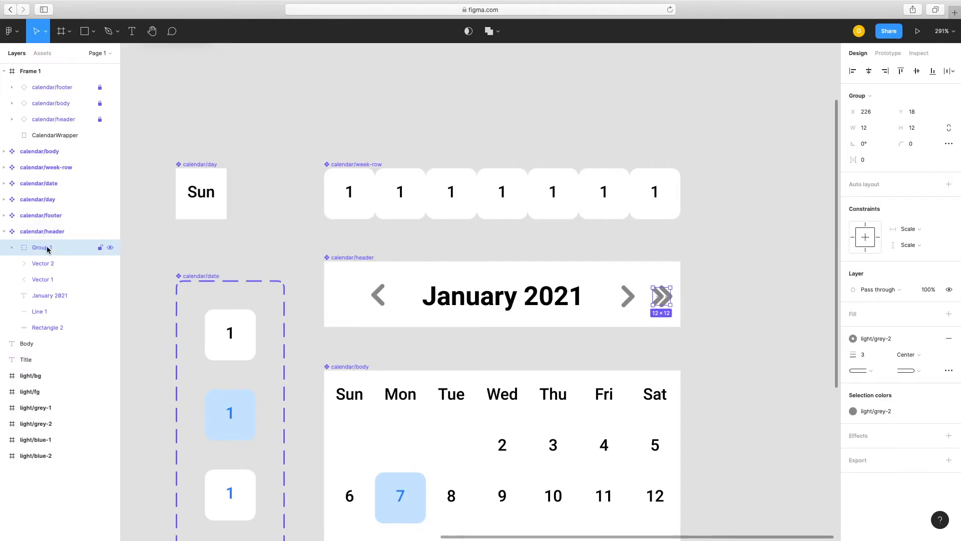
Rename the double-chevron group in calendar/header as RightDoubleArrow.
double_click(42, 248)
type("RightDoubleArrow")
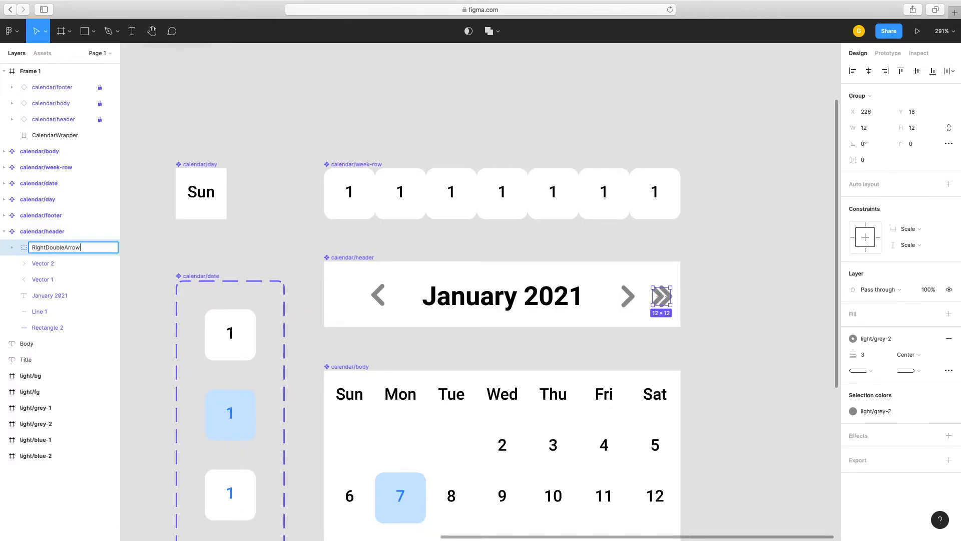
key("Return")
Rename the two single chevron layers in calendar/header as RightArrow and LeftArrow according to their direction.
double_click(55, 265)
type("Right")
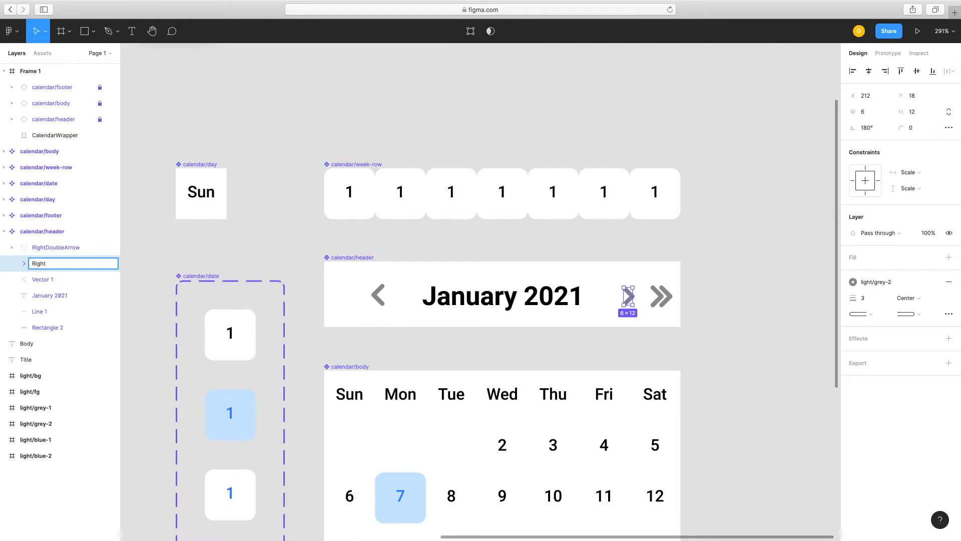
type("Arrow")
key("Return")
double_click(43, 280)
type("LeftArrow")
key("Return")
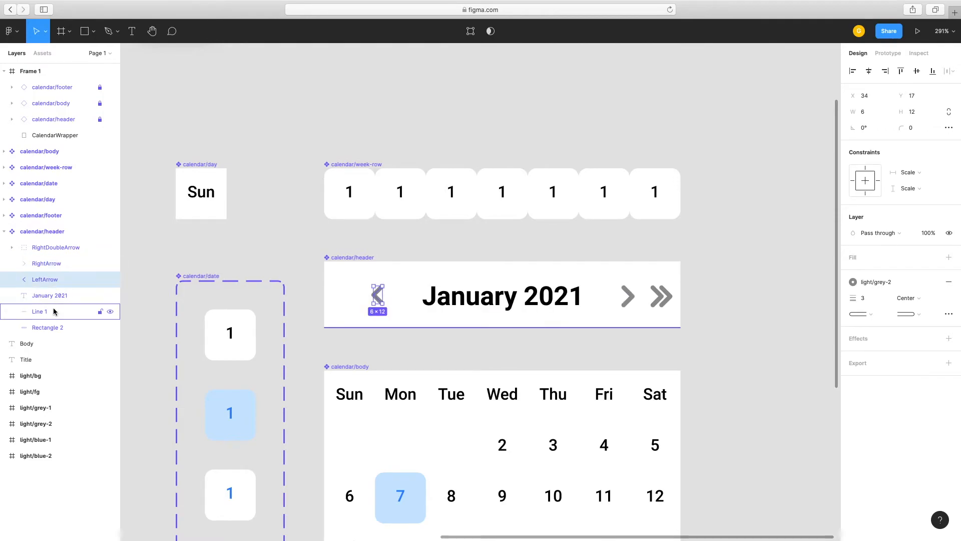
Place a copy of RightDoubleArrow rotated 180° before LeftArrow, and space both double chevrons 10 px from the header's side edges.
left_click(50, 248)
left_click_drag(662, 299, 349, 299)
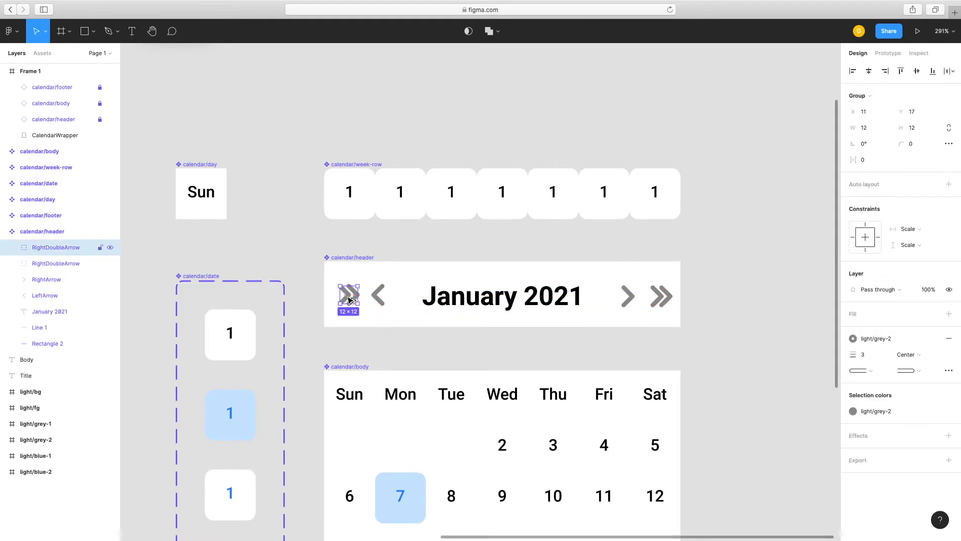
left_click_drag(357, 295, 320, 296)
left_click(871, 132)
type("12")
key("Return")
left_click_drag(332, 294, 351, 297)
key("alt")
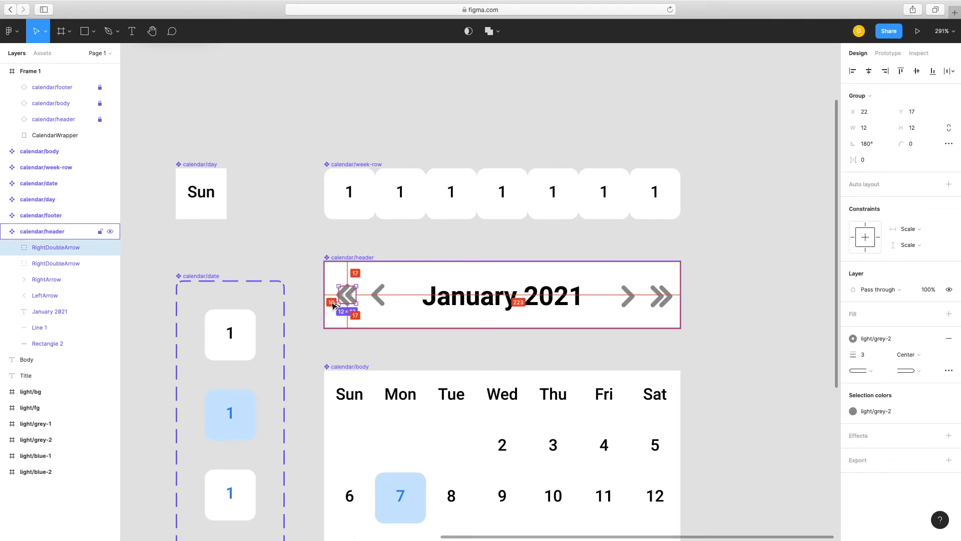
left_click_drag(663, 299, 658, 299)
key("alt")
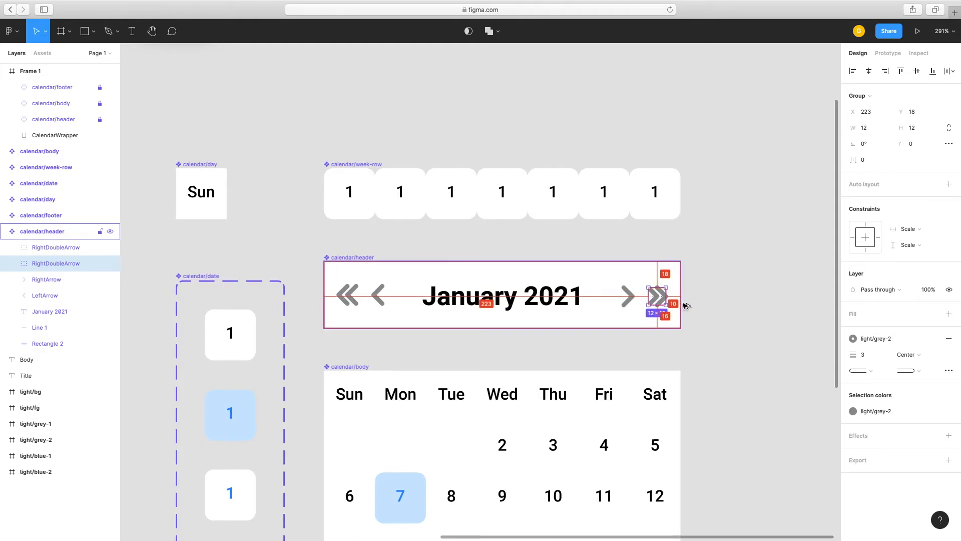
Nudge LeftArrow and RightArrow a few pixels inward toward the month title to even out the header's arrow spacing.
left_click(374, 296)
key("Right")
key("Right")
key("Right")
key("alt")
left_click(629, 297)
key("Left")
key("Left")
key("Left")
key("Left")
left_click(721, 371)
Draw a rectangle about 69 × 22 in the middle of the calendar/footer main component.
scroll(721, 371, "down", 5)
scroll(721, 371, "down", 3)
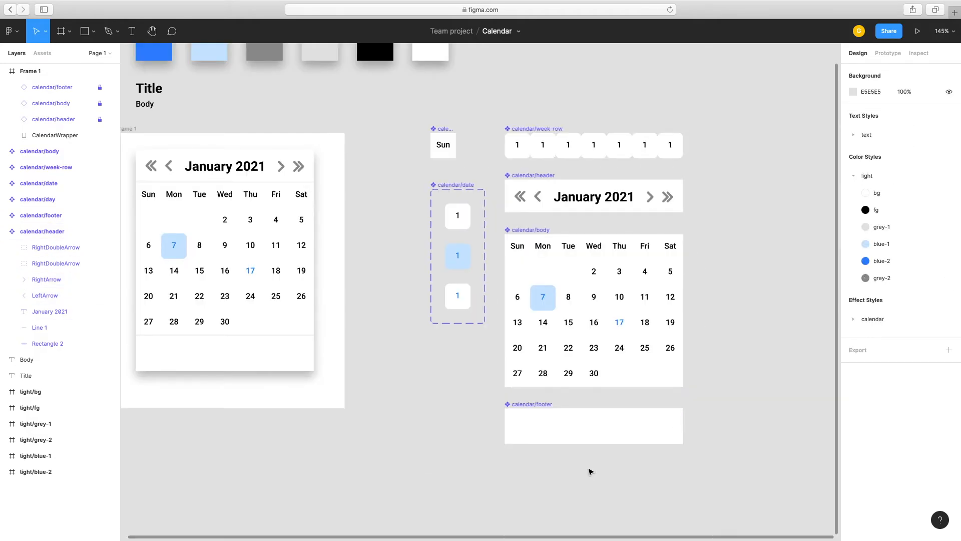
key("r")
mouse_move(562, 420)
left_mouse_down()
mouse_move(614, 434)
mouse_move(585, 430)
left_mouse_up()
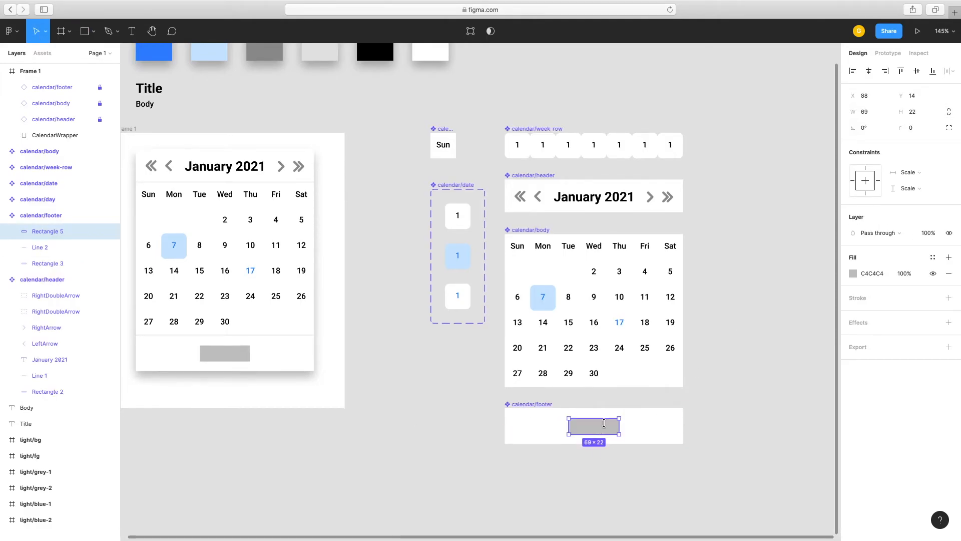
Add the text "Today" over the rectangle in calendar/footer.
key("t")
left_click(604, 424)
type("Today")
key("Escape")
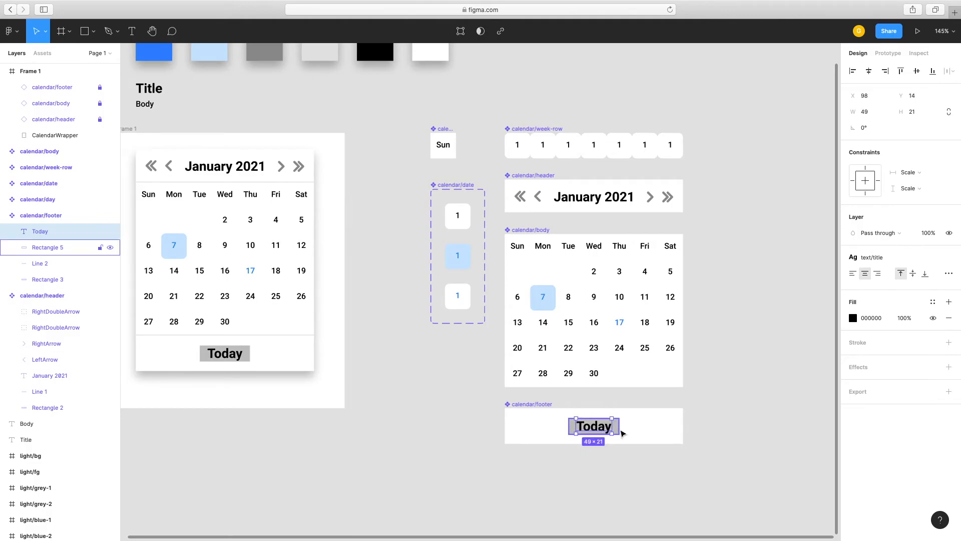
Enlarge the Today text box in calendar/footer to 69 × 22 so it covers the grey rectangle behind it.
scroll(623, 433, "up", 5)
left_click_drag(606, 423, 622, 423)
left_click_drag(523, 427, 507, 427)
left_click_drag(556, 444, 556, 446)
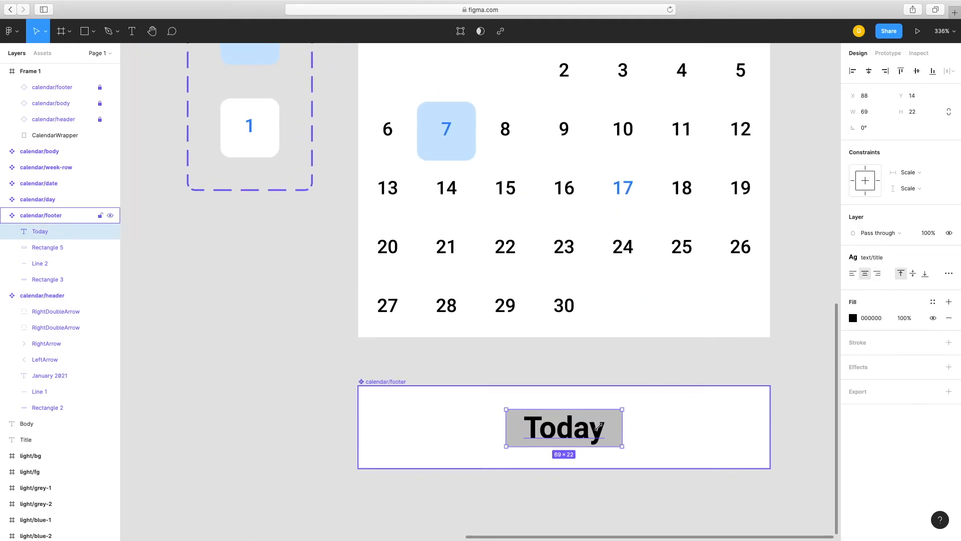
Widen the rectangle behind Today to 78 × 22 and round its corners to a radius of 12.
left_click(624, 427)
left_click(54, 248)
left_click_drag(903, 128, 960, 132)
mouse_move(621, 431)
left_mouse_down()
mouse_move(637, 431)
mouse_move(616, 427)
left_mouse_up()
left_click(585, 433)
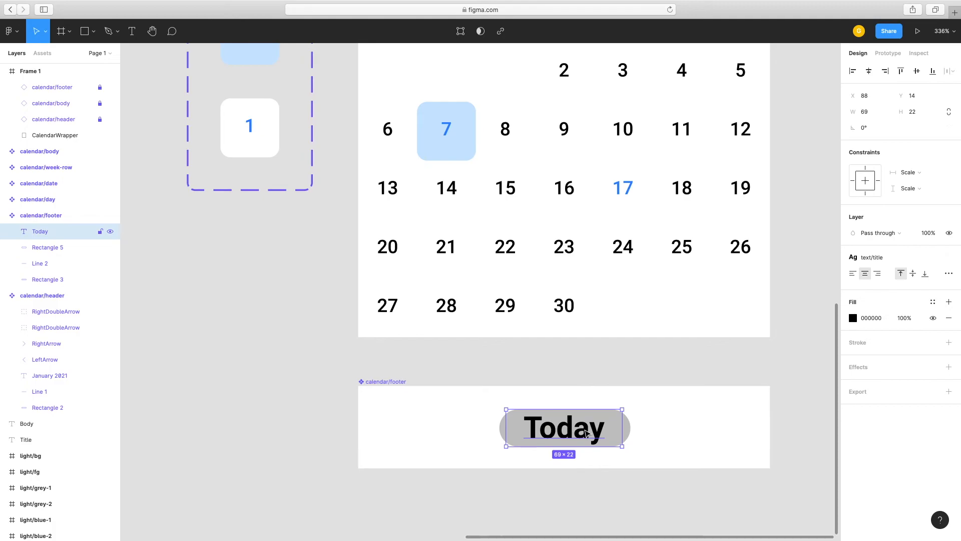
Apply the light/blue-1 color style to the fill of the rounded rectangle behind Today.
left_click(627, 426)
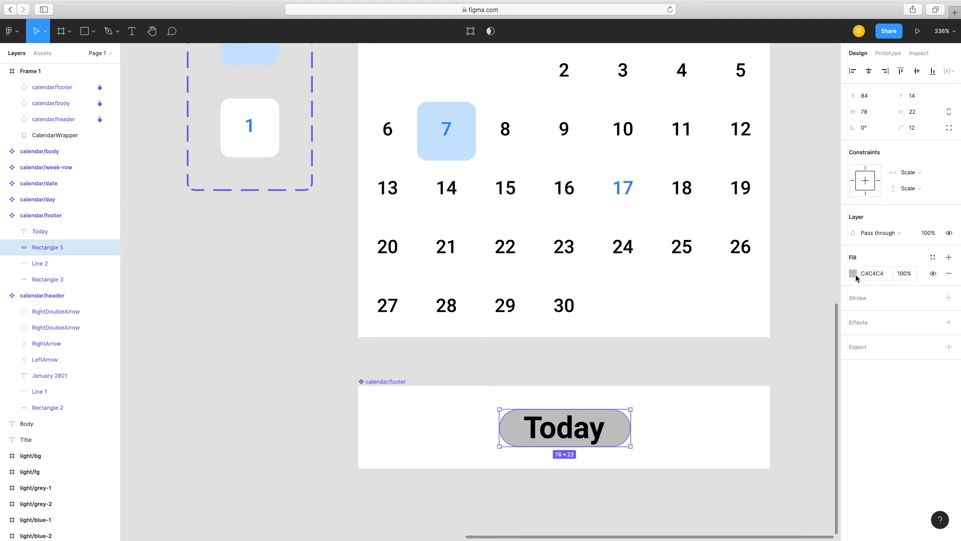
left_click(934, 258)
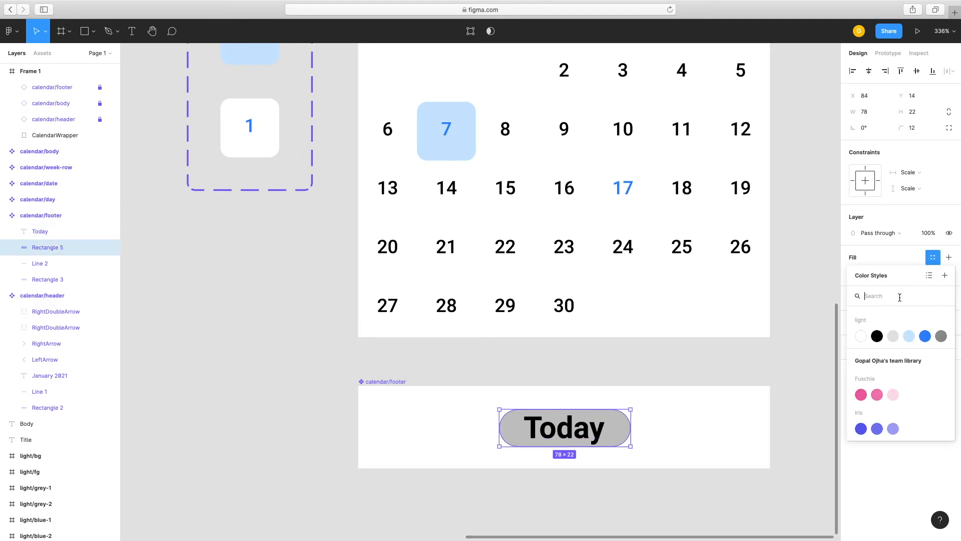
left_click(909, 337)
Apply the light/blue-2 color style to the Today text in calendar/footer.
left_click(594, 435)
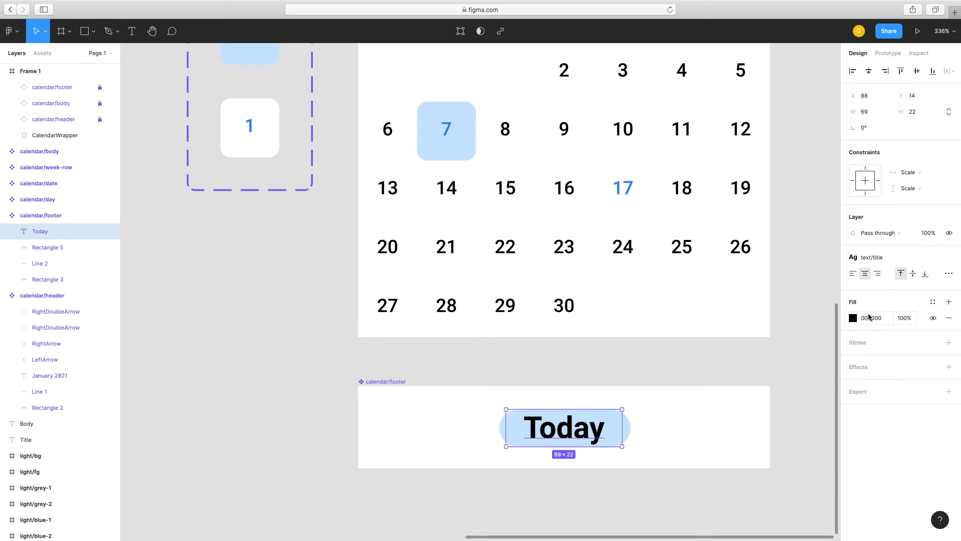
left_click(933, 302)
left_click(927, 384)
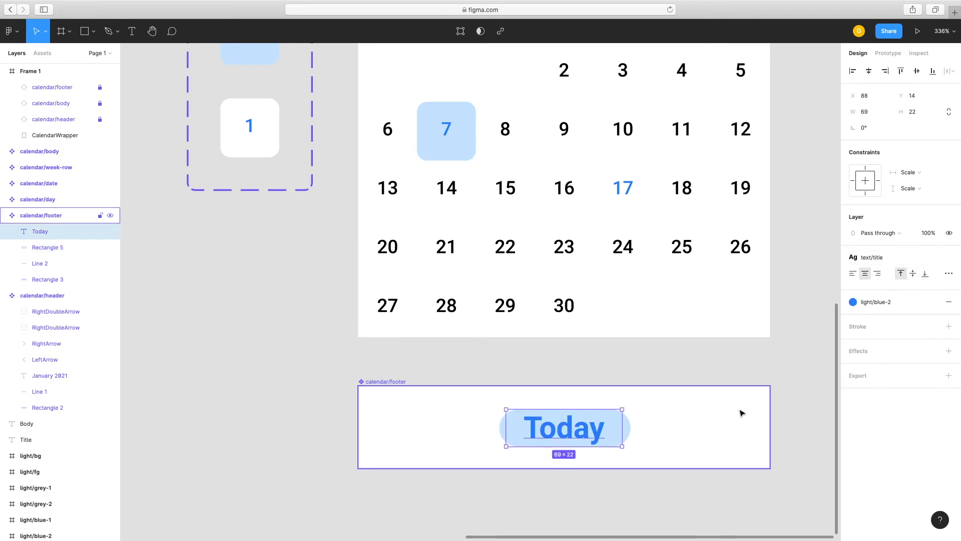
left_click(787, 356)
Apply the light/fg color style to the Title sample text below the color swatches.
scroll(789, 361, "down", 5)
scroll(701, 400, "up", 2)
scroll(701, 400, "right", 2)
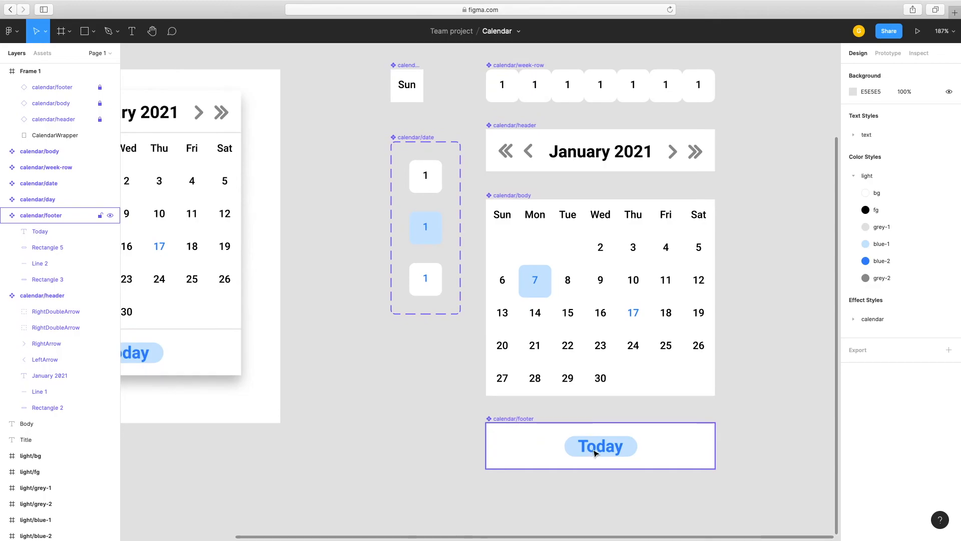
scroll(611, 452, "left", 2)
scroll(612, 452, "up", 2)
scroll(612, 451, "down", 5)
scroll(461, 401, "down", 1)
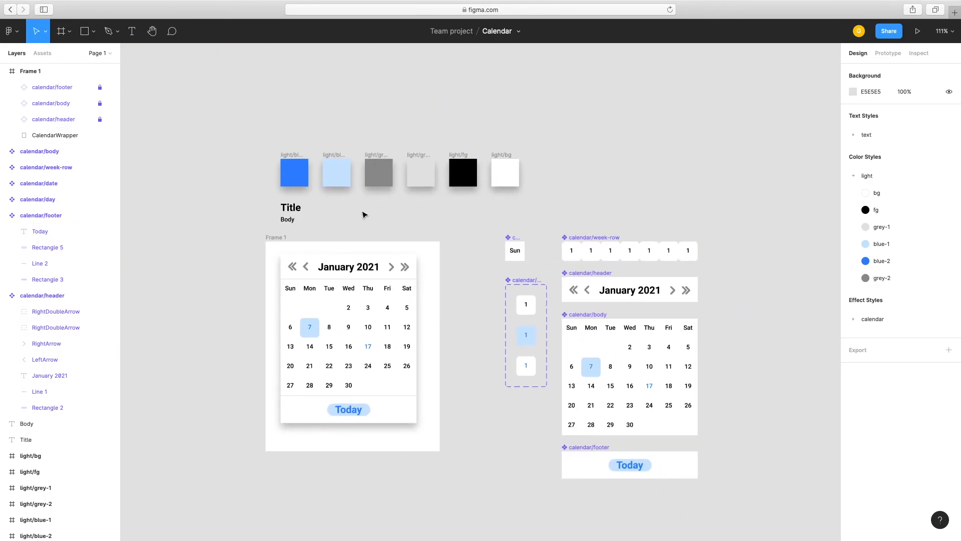
left_click(75, 439)
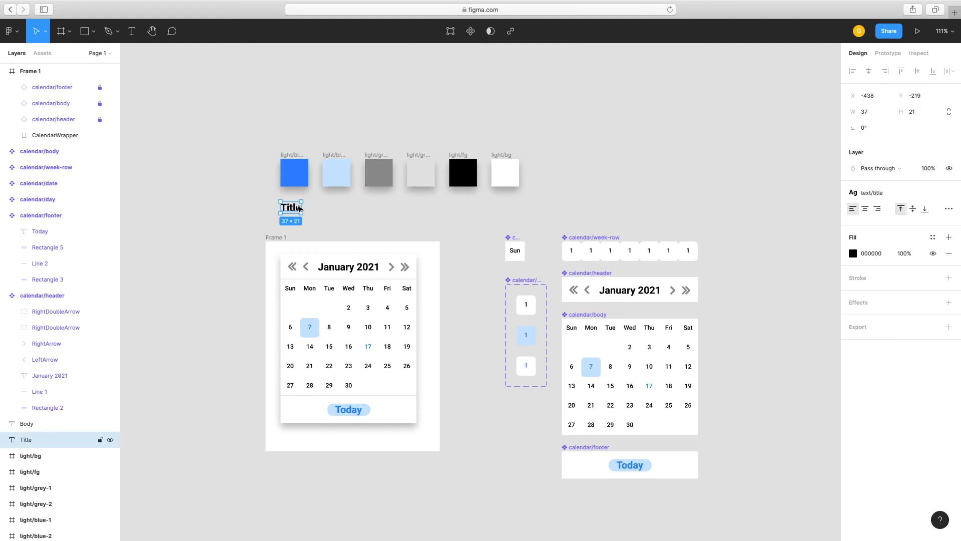
left_click(933, 238)
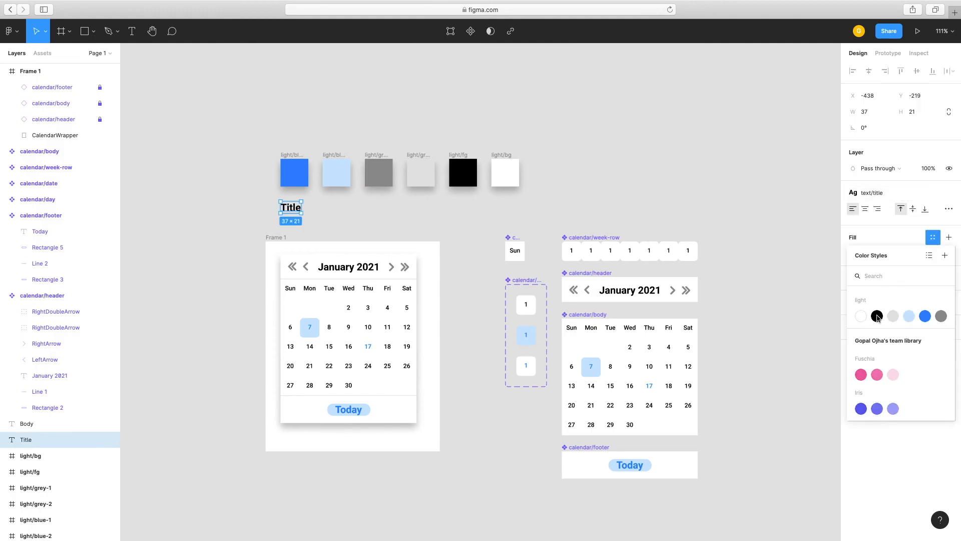
left_click(877, 317)
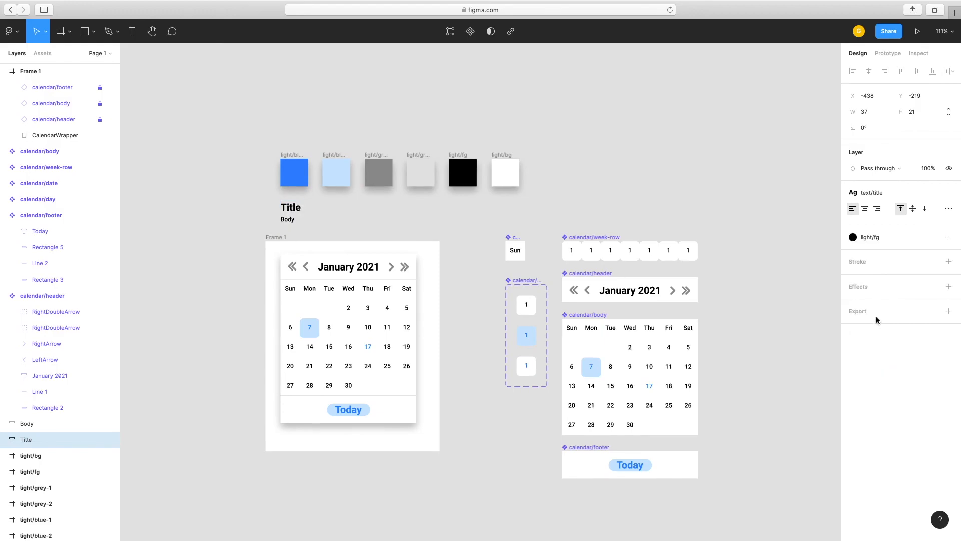
Edit the text/title text style and set its font size to 14.
left_click(901, 193)
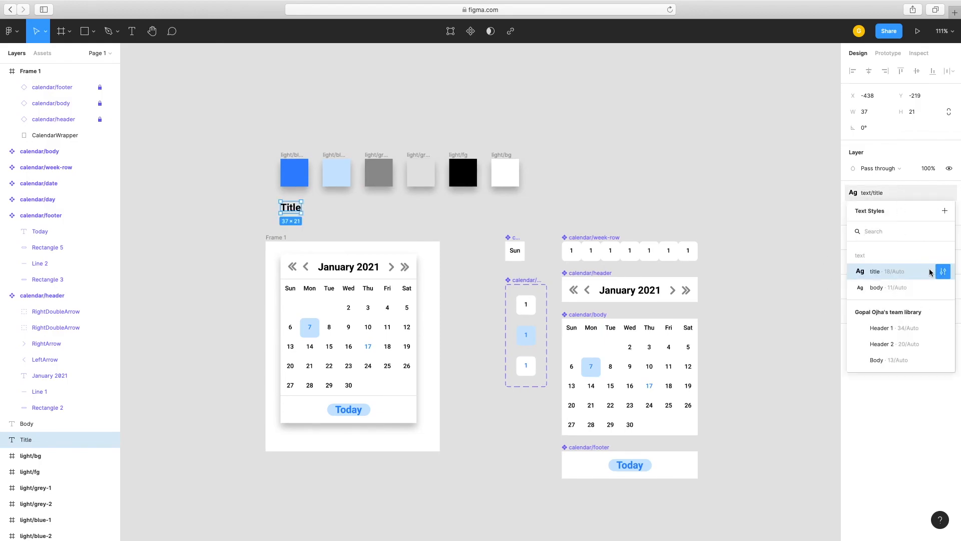
left_click(943, 272)
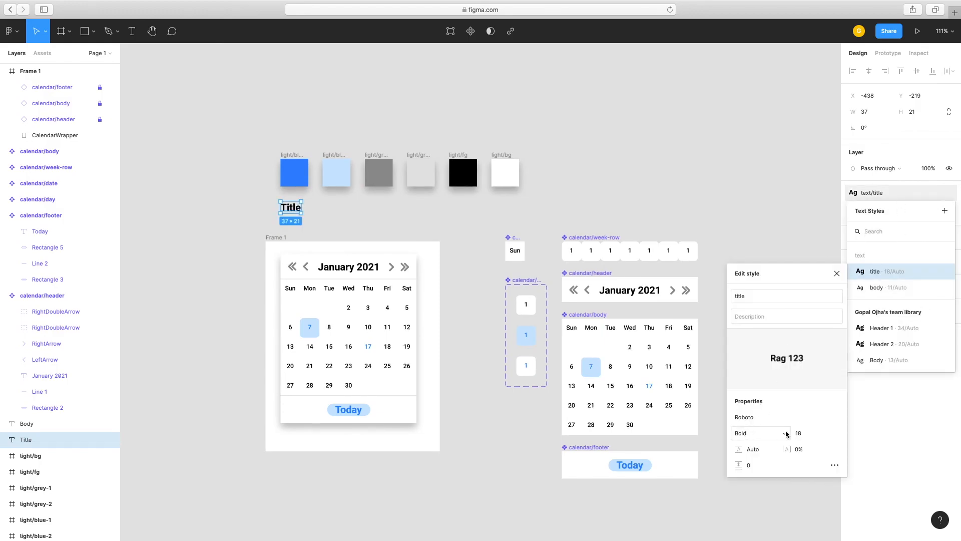
left_click(827, 434)
left_click(820, 421)
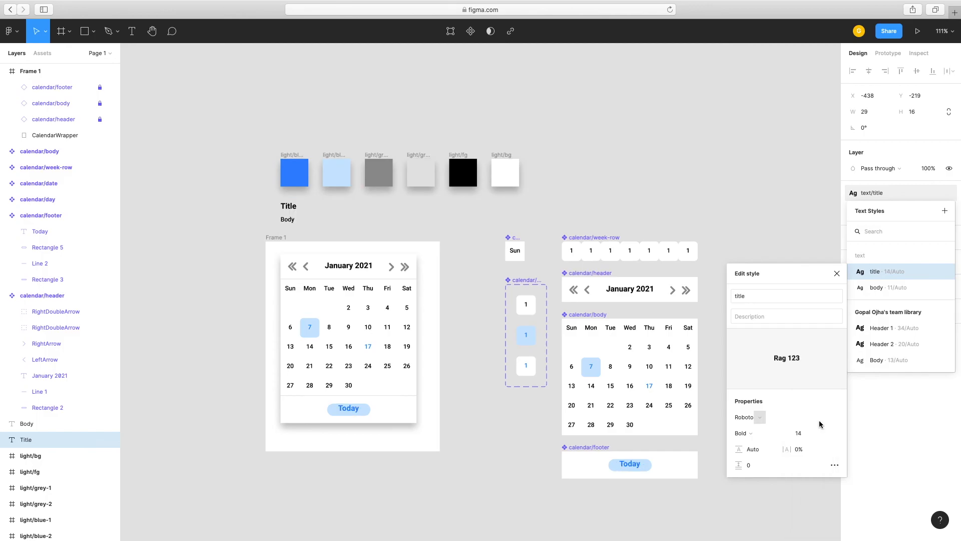
left_click(837, 273)
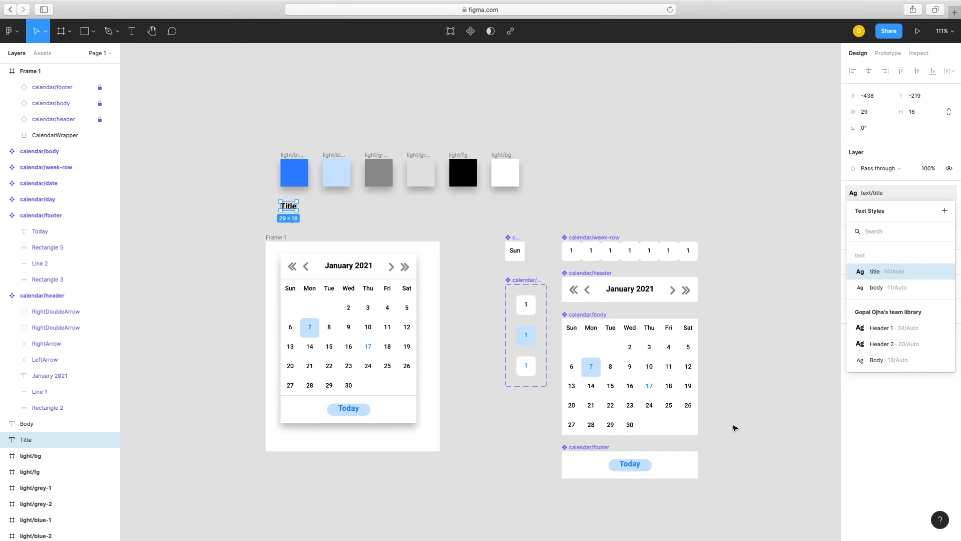
Move the January 2021 text in calendar/header down to Y 15 to center it vertically between the arrows.
double_click(630, 290)
left_click_drag(629, 290, 630, 294)
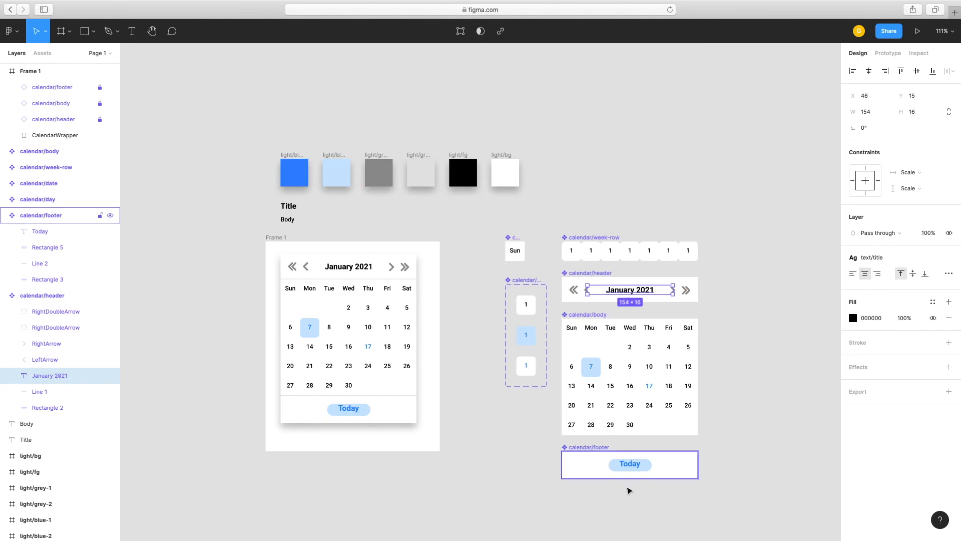
Resize the Today text box in calendar/footer to 69 × 14 with its top edge at Y 16.
scroll(629, 485, "up", 5)
double_click(627, 425)
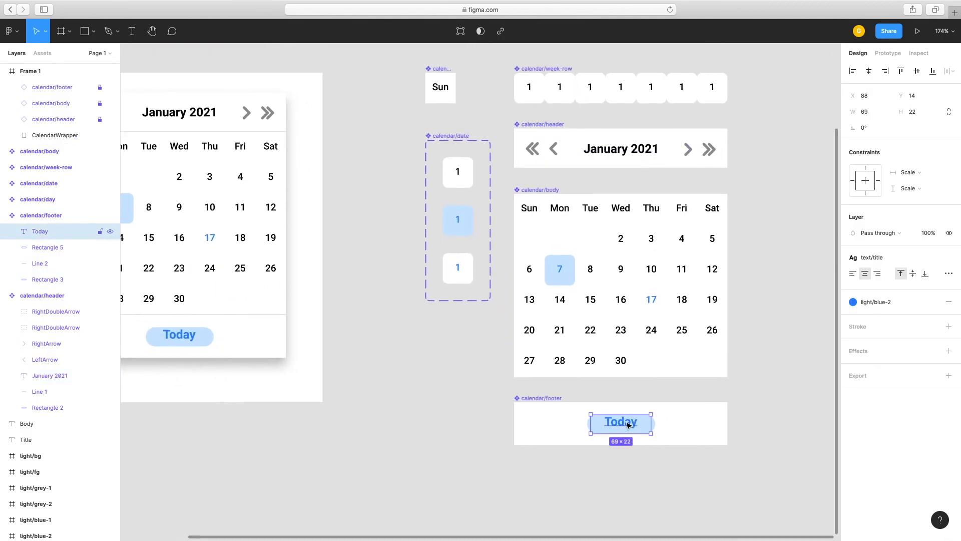
left_click_drag(623, 433, 629, 413)
left_click(635, 460)
scroll(619, 433, "up", 7)
double_click(628, 413)
left_click(657, 474)
double_click(630, 414)
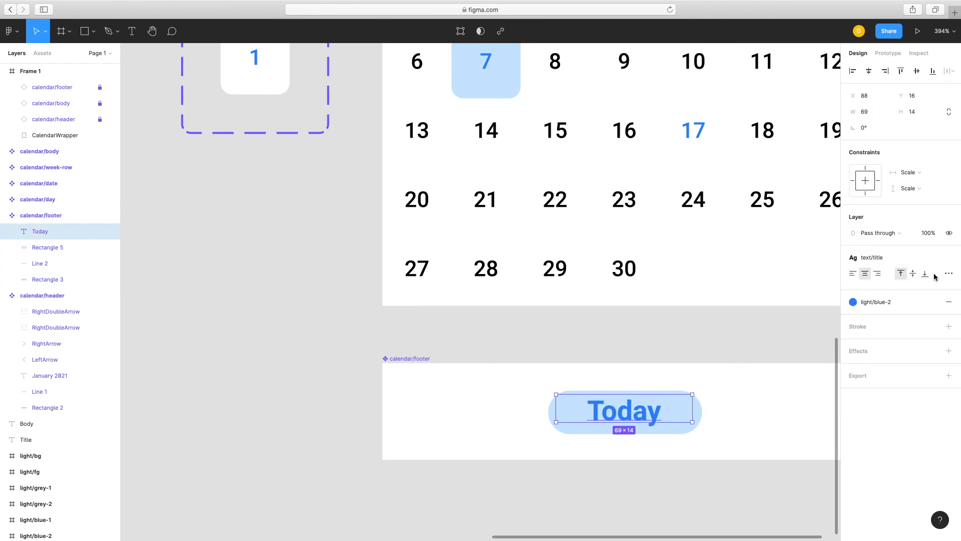
Align the Today text vertically to the middle of its box and extend the box height to 20.
left_click(913, 273)
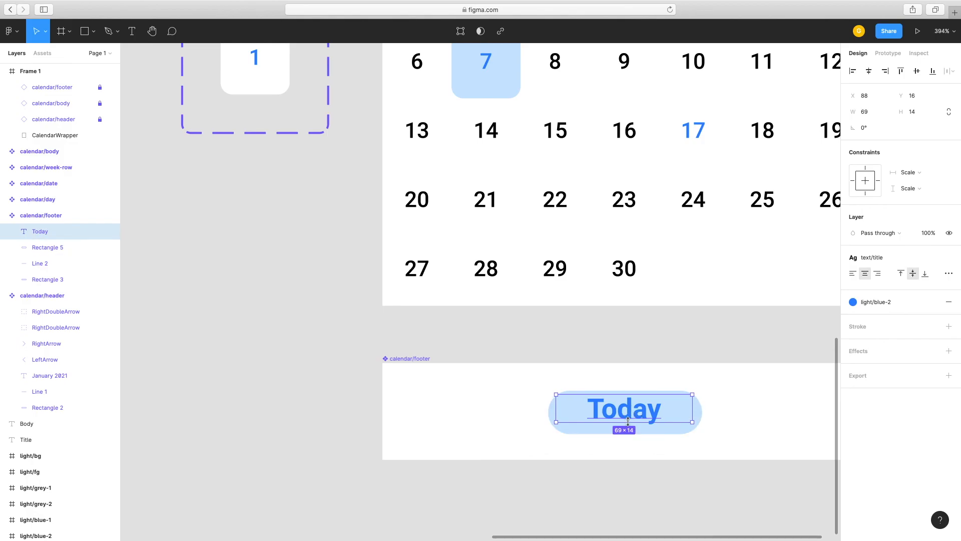
left_click_drag(629, 422, 630, 432)
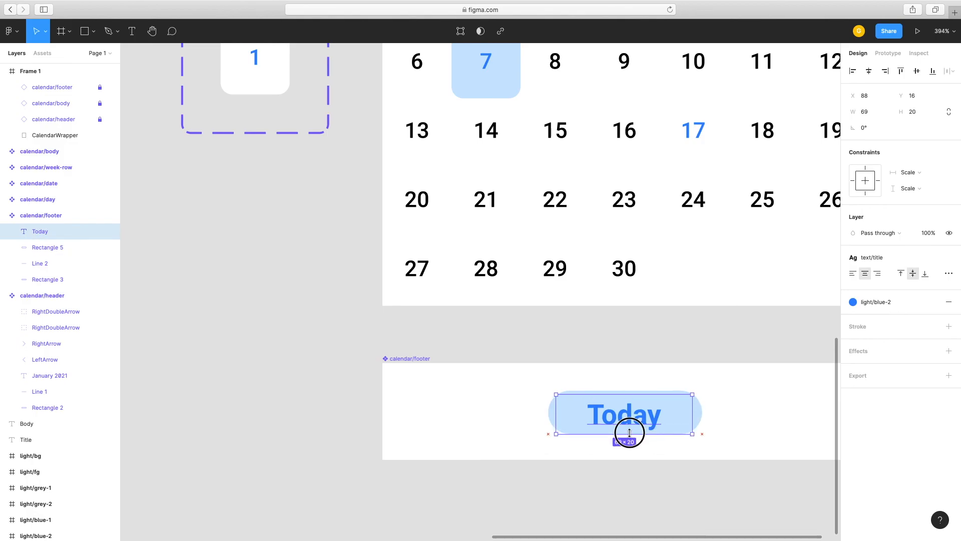
left_click(693, 495)
scroll(693, 497, "down", 3)
scroll(693, 497, "down", 6)
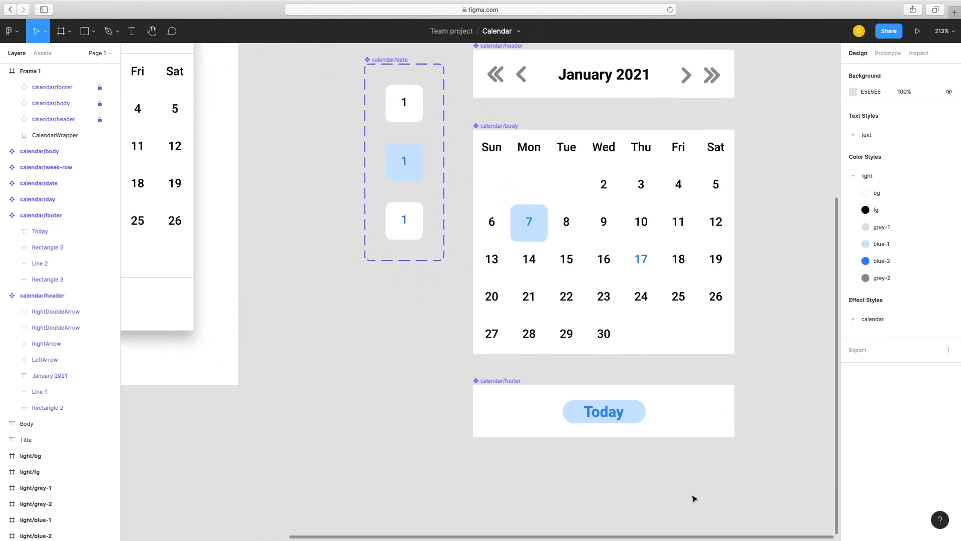